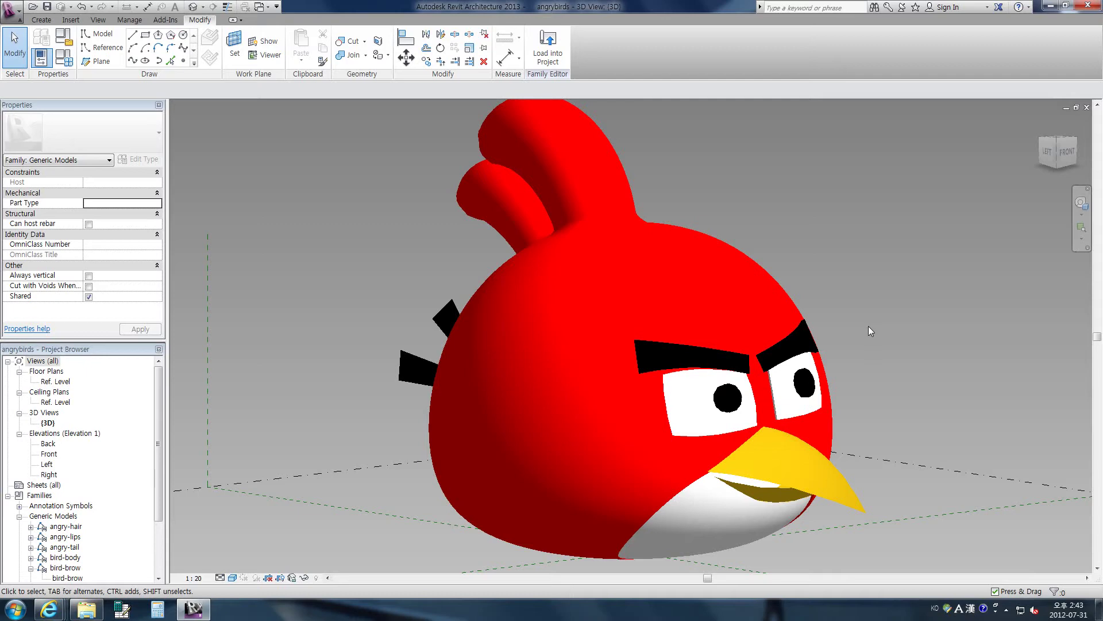
Zoom in on the bird's face and delete the black brow above its left eye.
mouse_move(868, 331)
middle_mouse_down("shift")
mouse_move(724, 329)
mouse_move(899, 337)
middle_mouse_up("shift")
scroll(860, 368, "up", 2)
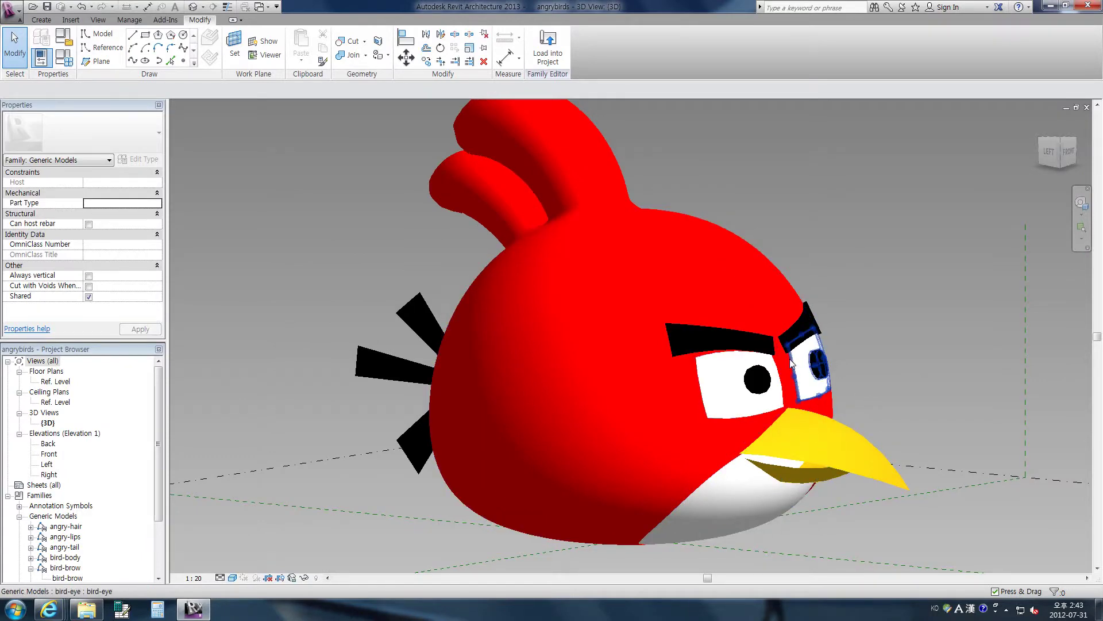
middle_click_drag(795, 374, 801, 406, "shift")
scroll(690, 321, "up", 3)
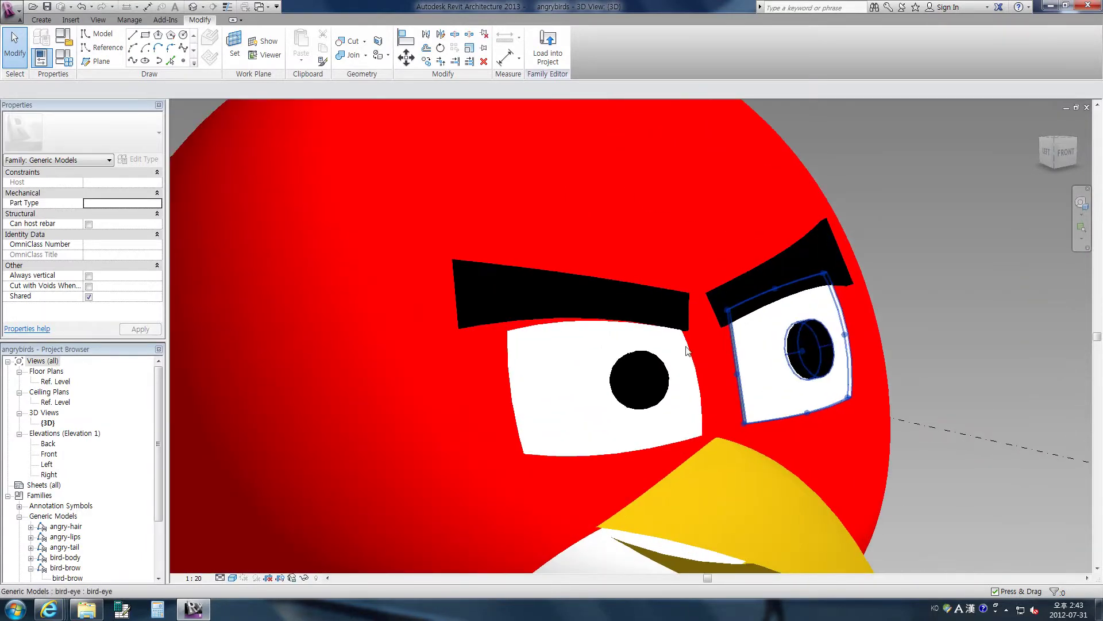
scroll(645, 293, "up", 2)
left_click(643, 294)
middle_click_drag(633, 328, 607, 343, "shift")
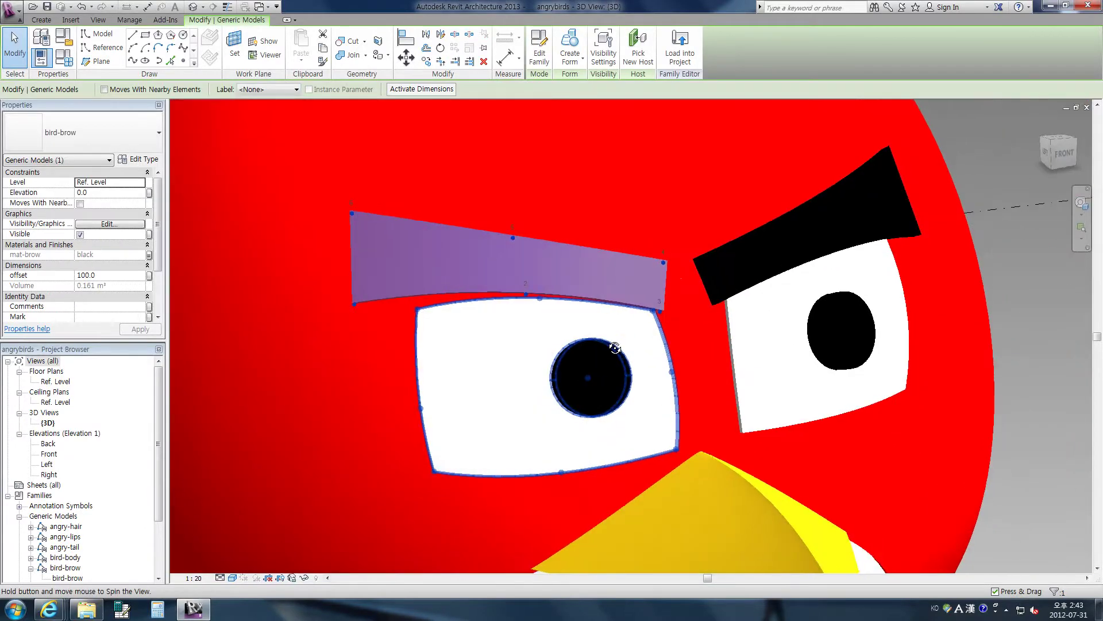
key("Delete")
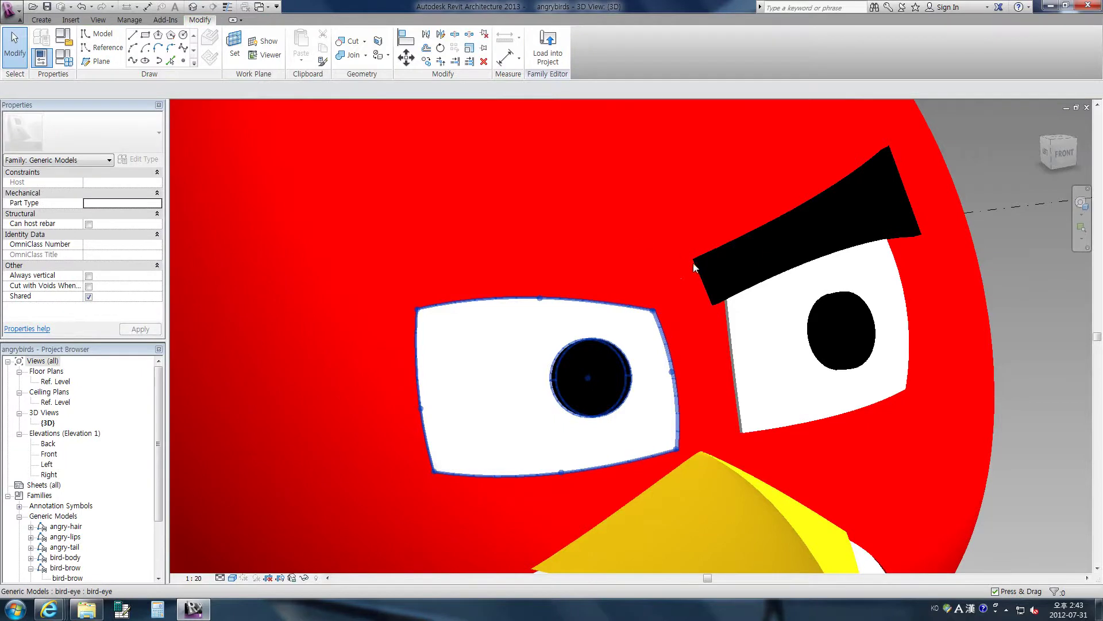
Pick the bird-brow type under Generic Models and drag it into the 3D view.
left_click(65, 549)
scroll(65, 552, "down", 1)
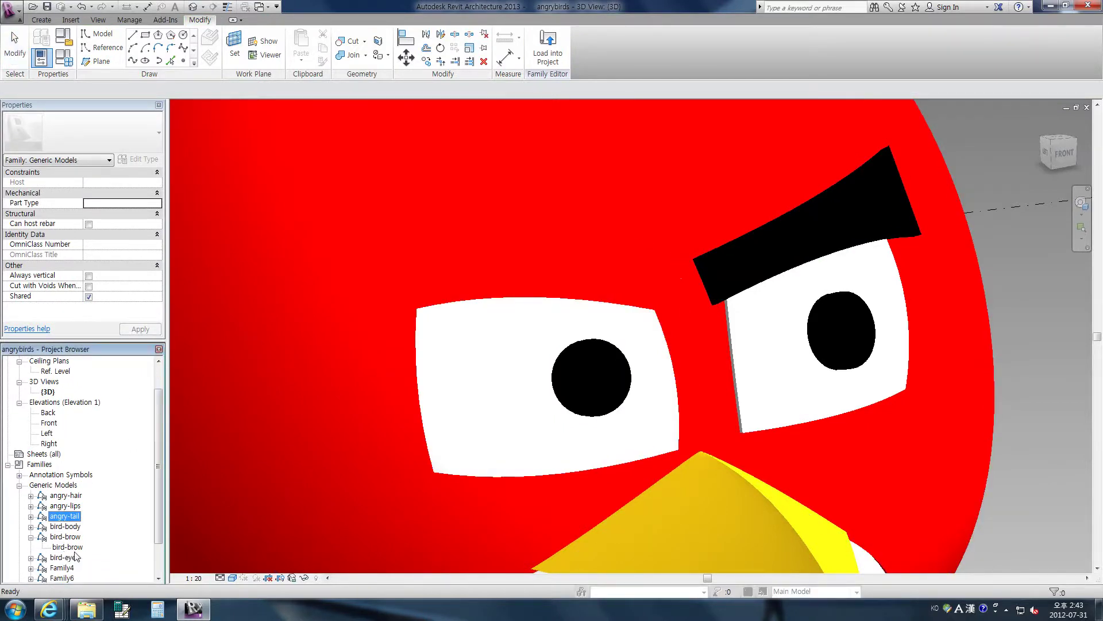
left_click(68, 548)
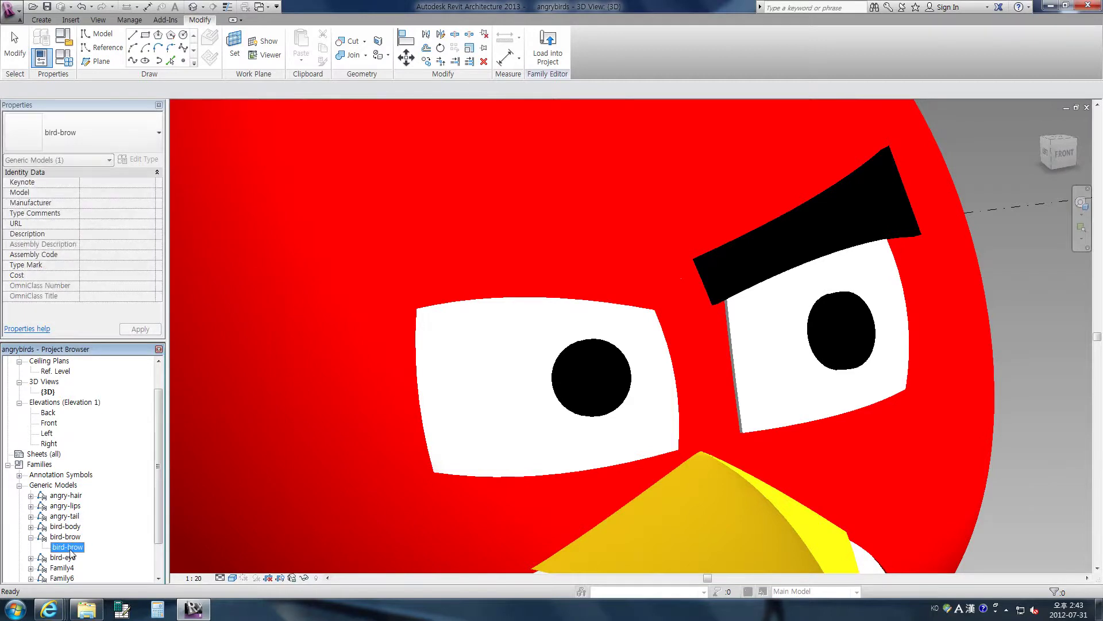
left_click_drag(549, 428, 552, 426)
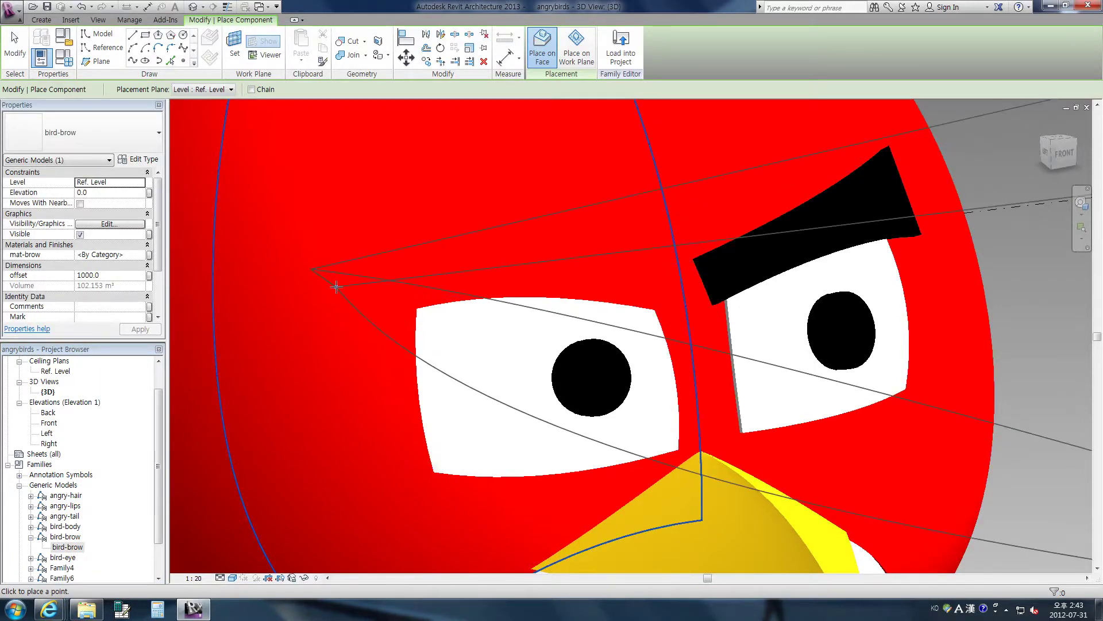
Place the brow above the left eye with six outline points, then finish placement.
left_click(336, 286)
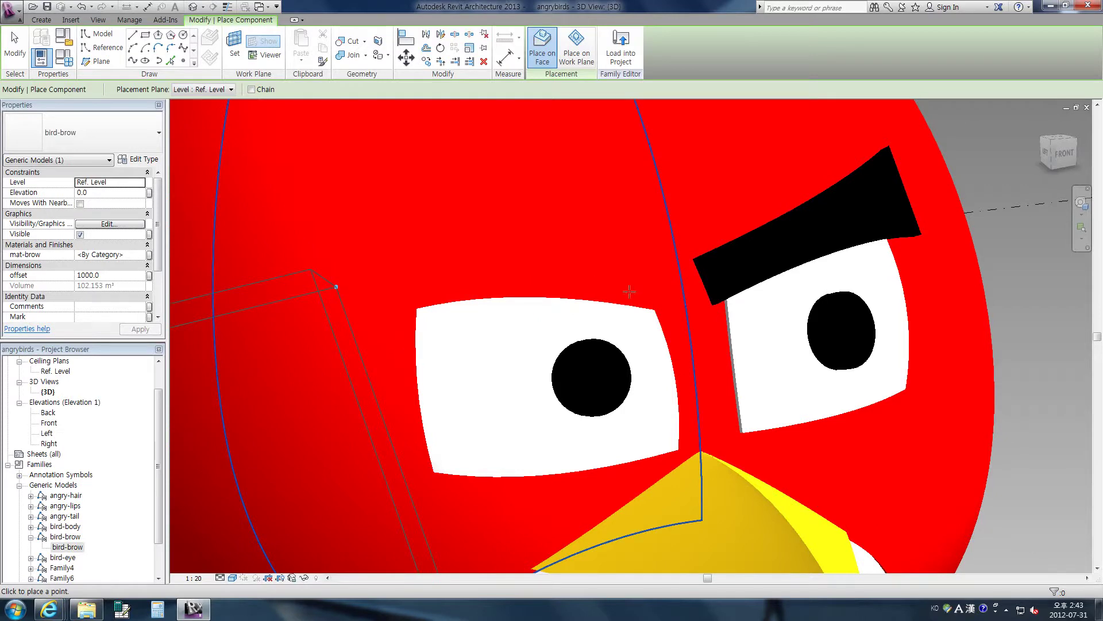
left_click(523, 281)
left_click(665, 301)
left_click(665, 261)
left_click(521, 220)
left_click(314, 181)
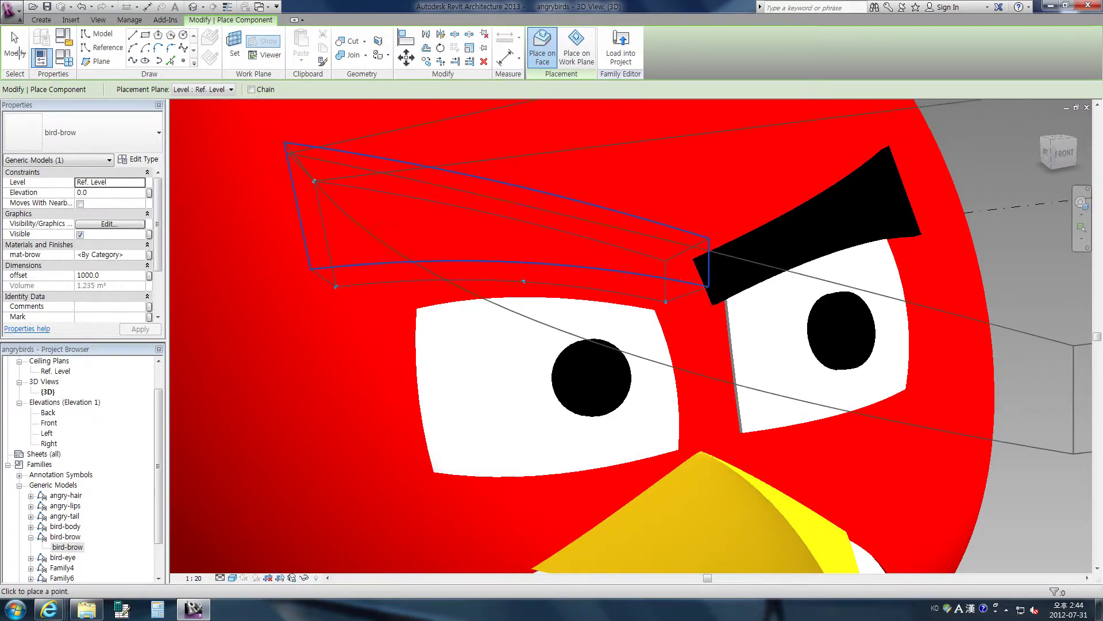
left_click(16, 56)
left_click(16, 55)
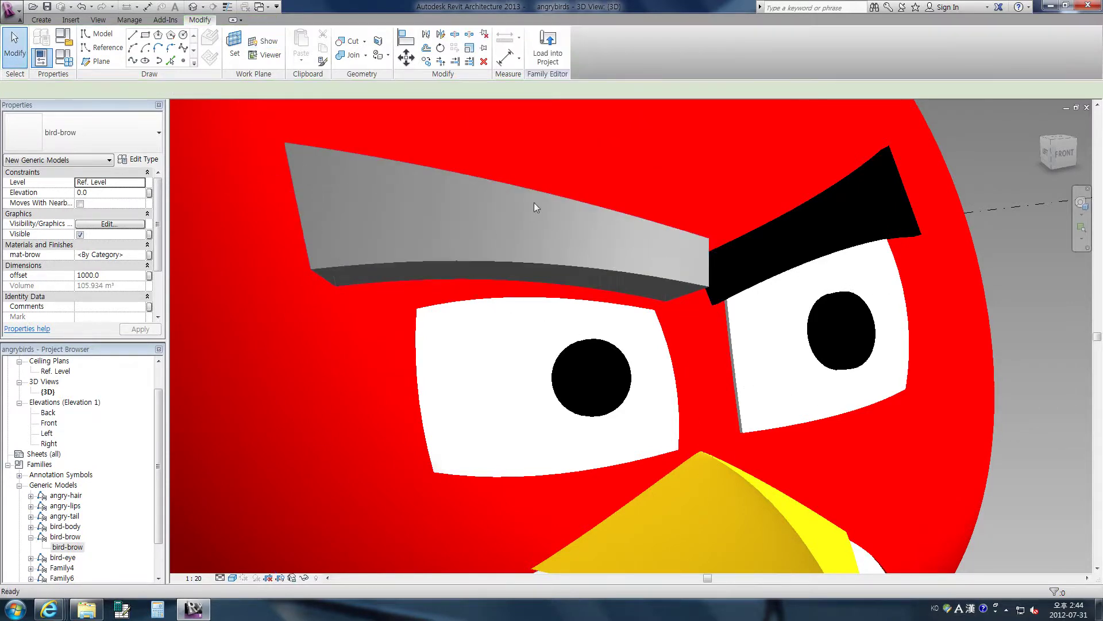
Give the new brow an offset of 200.
left_click(612, 238)
left_click(112, 276)
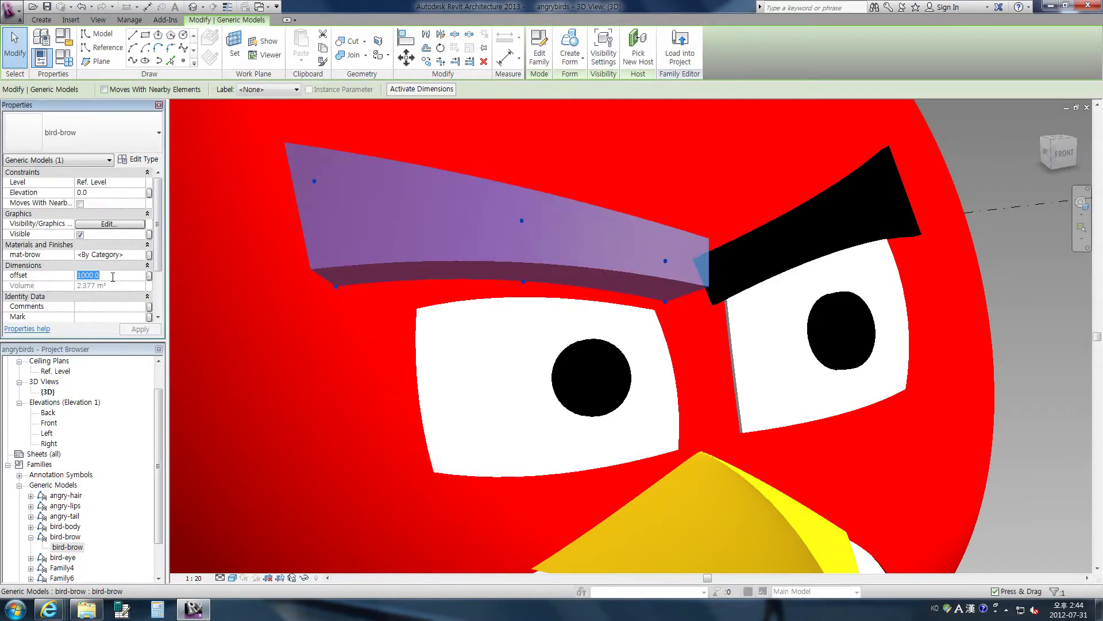
type("200")
left_click(140, 329)
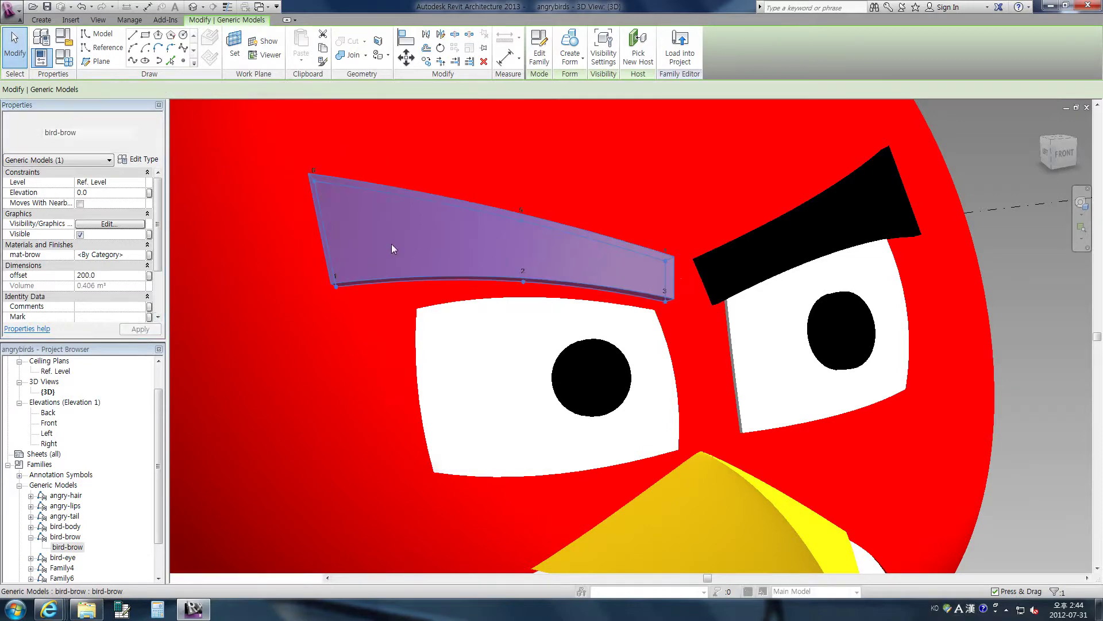
Associate the brow's material with the mat-brow family parameter so it turns black.
left_click(149, 254)
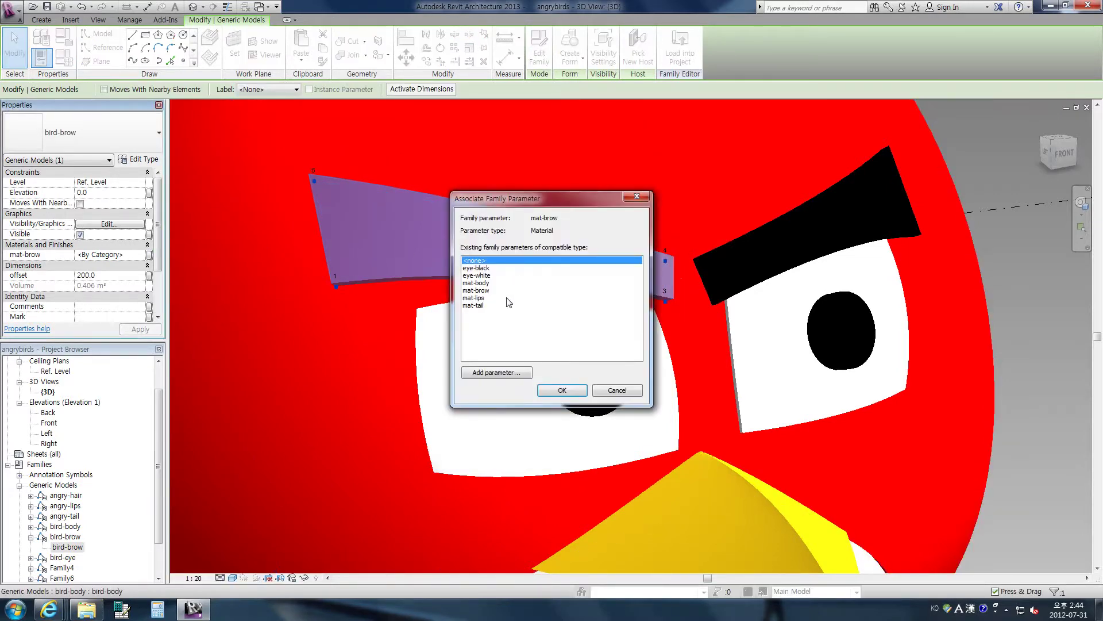
left_click(489, 290)
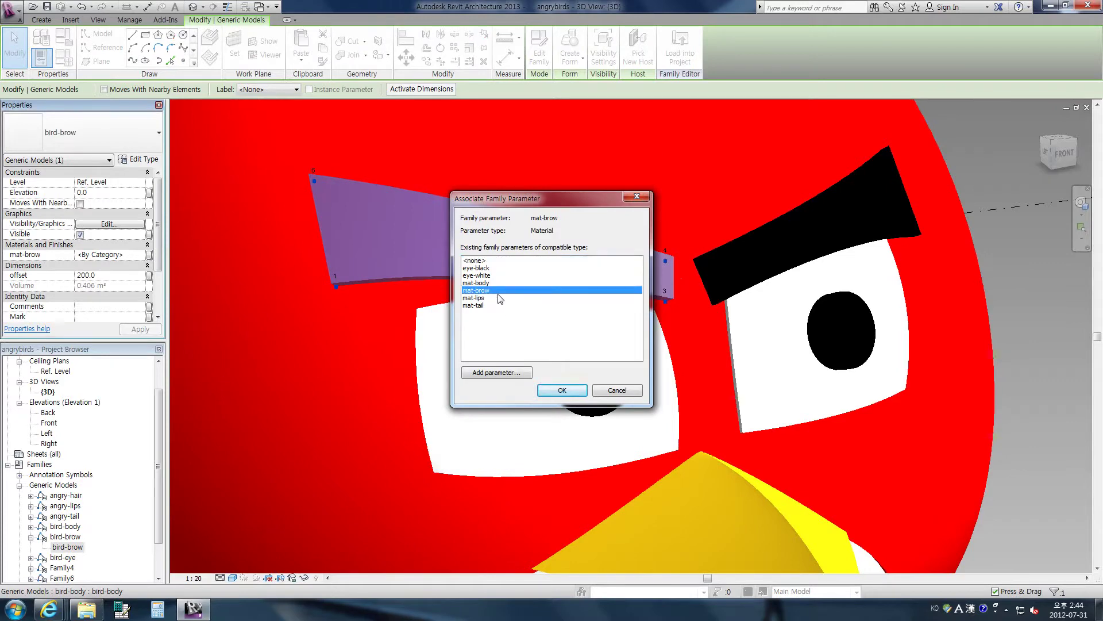
left_click(562, 390)
left_click(1039, 338)
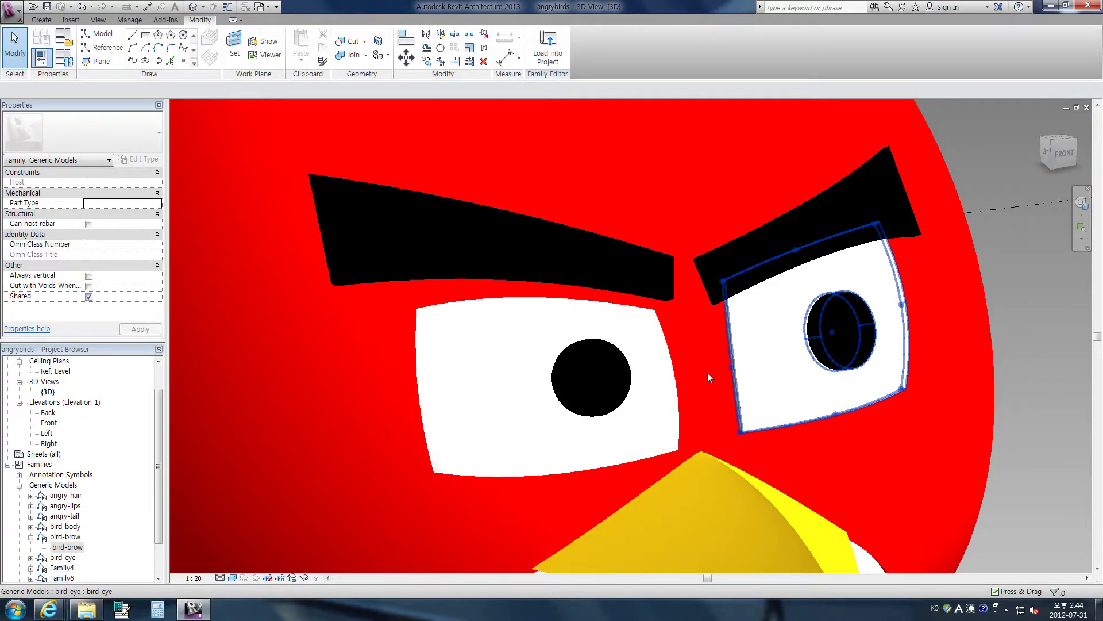
Orbit to a left-side view of the bird and select the tail feathers.
scroll(708, 377, "down", 5)
mouse_move(699, 376)
middle_mouse_down("shift")
mouse_move(671, 347)
mouse_move(638, 201)
middle_mouse_up("shift")
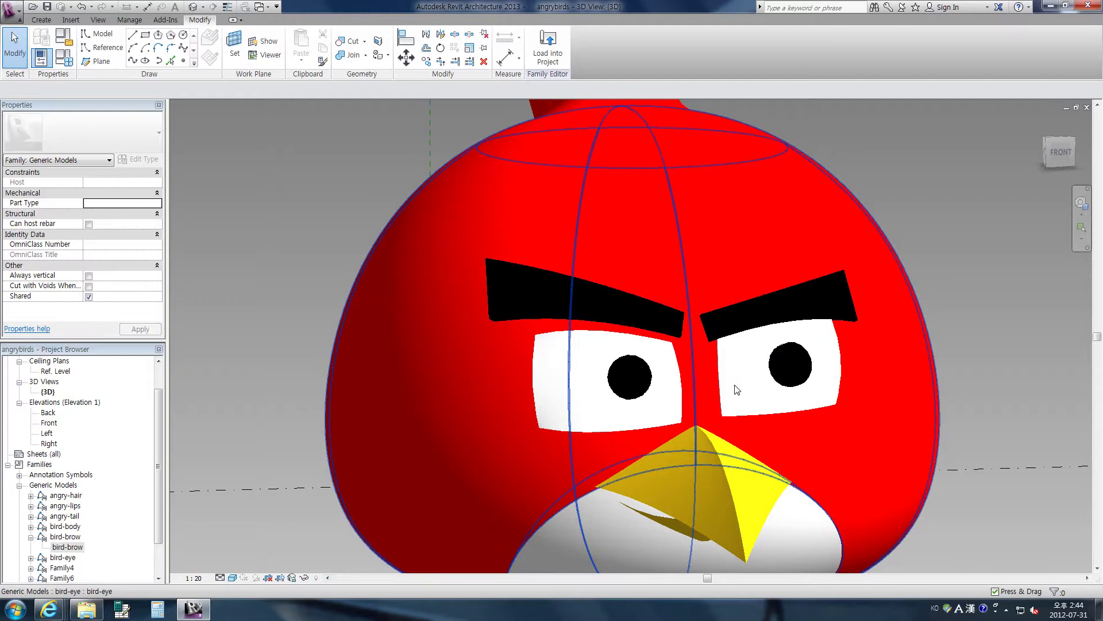
scroll(734, 384, "down", 3)
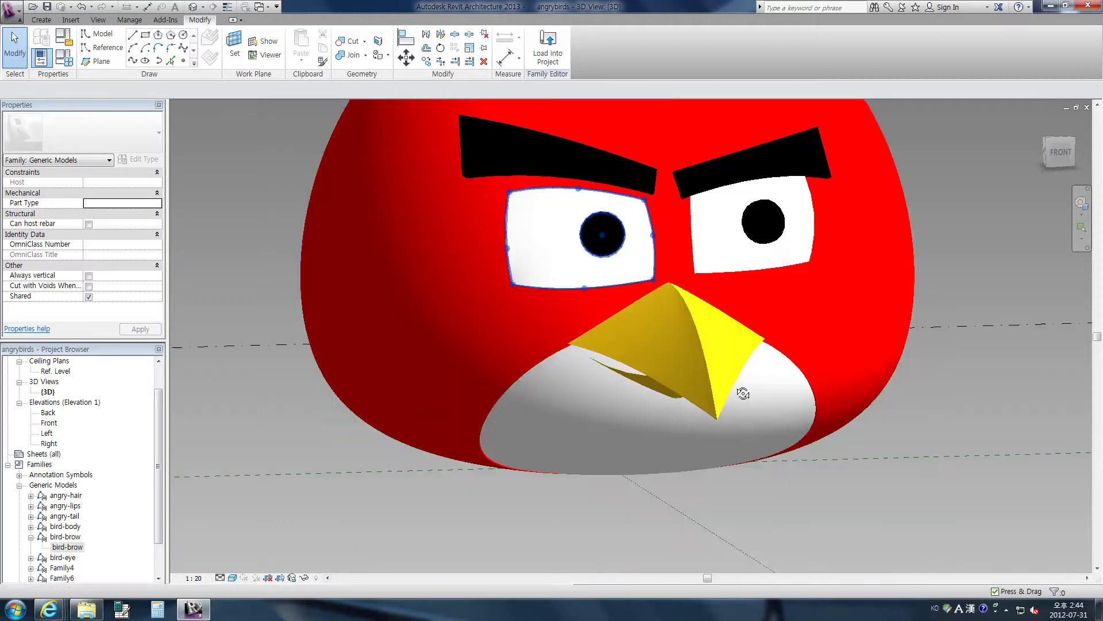
scroll(736, 386, "down", 4)
mouse_move(738, 389)
middle_mouse_down("shift")
mouse_move(824, 437)
mouse_move(354, 303)
middle_mouse_up("shift")
left_click(824, 437)
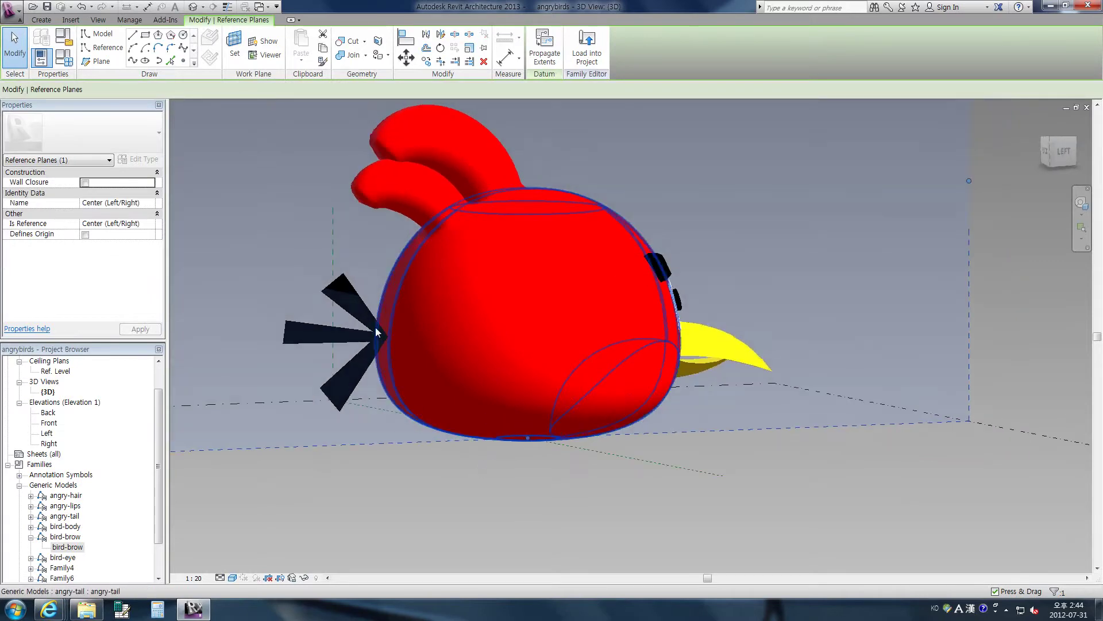
left_click(354, 305)
mouse_move(516, 346)
middle_mouse_down("shift")
mouse_move(511, 362)
mouse_move(239, 369)
mouse_move(270, 368)
middle_mouse_up("shift")
Orbit to a front-left angle and delete the black tail feathers.
scroll(286, 375, "up", 2)
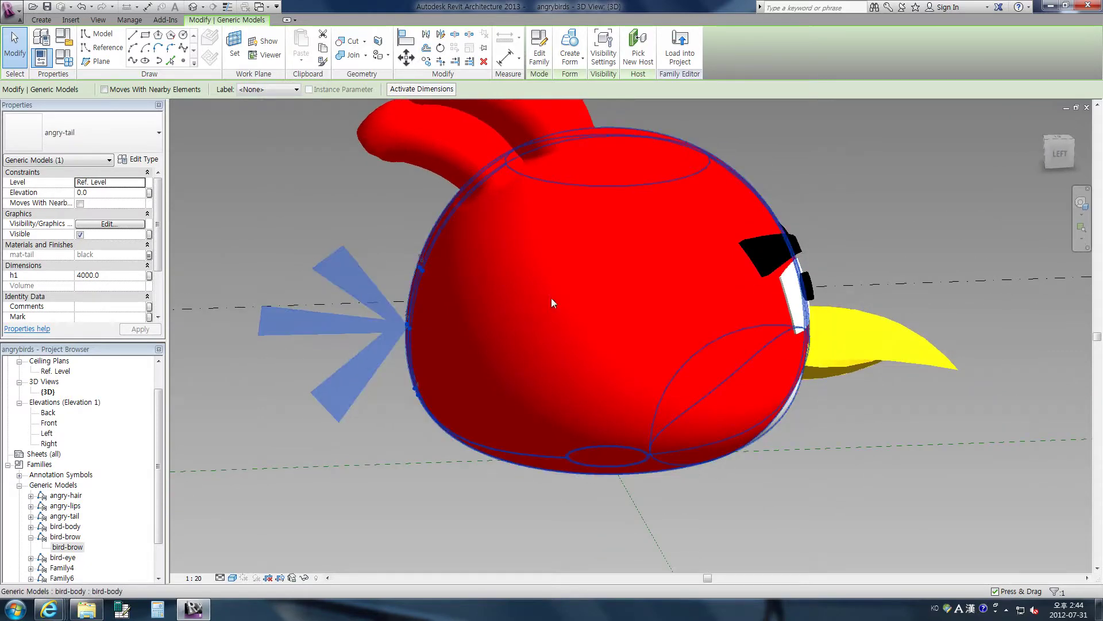
left_click(670, 355)
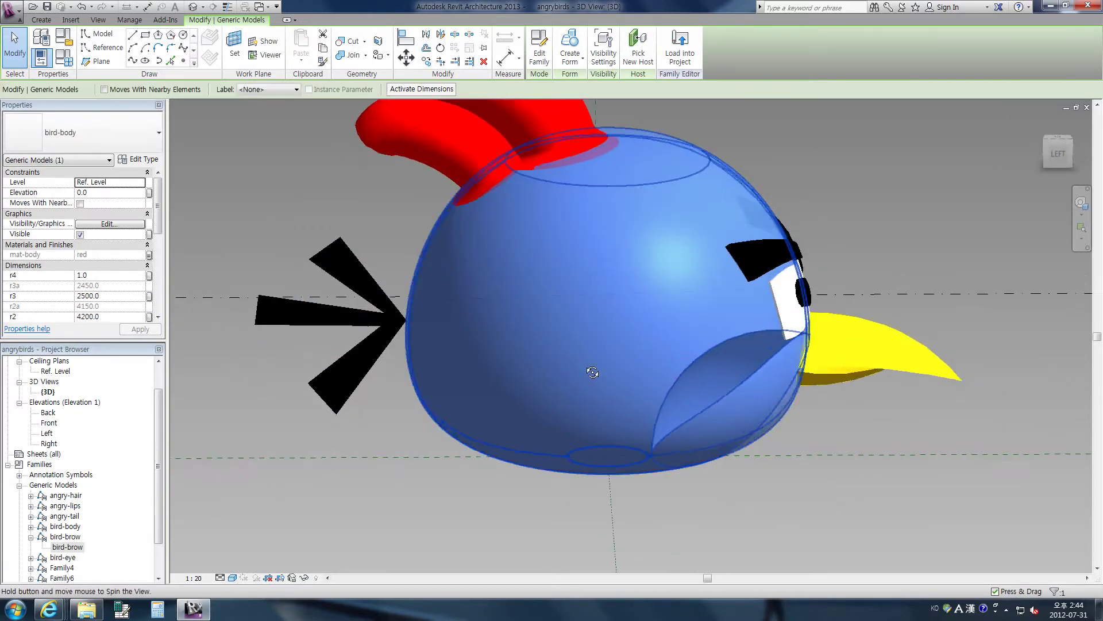
mouse_move(592, 374)
middle_mouse_down("shift")
mouse_move(500, 356)
mouse_move(601, 352)
mouse_move(534, 343)
middle_mouse_up("shift")
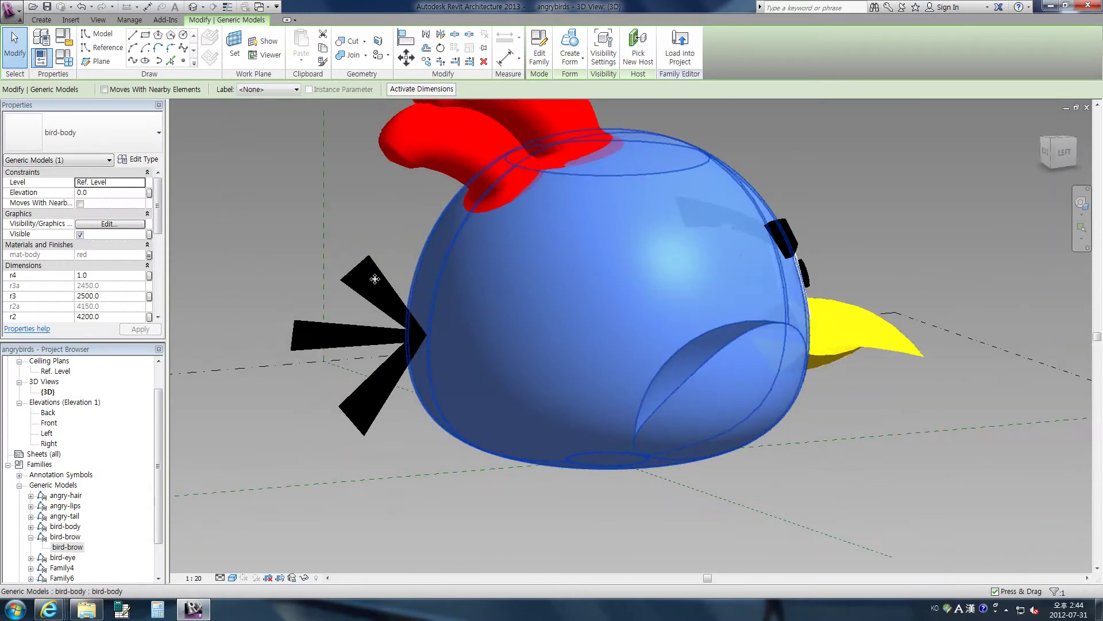
key("Escape")
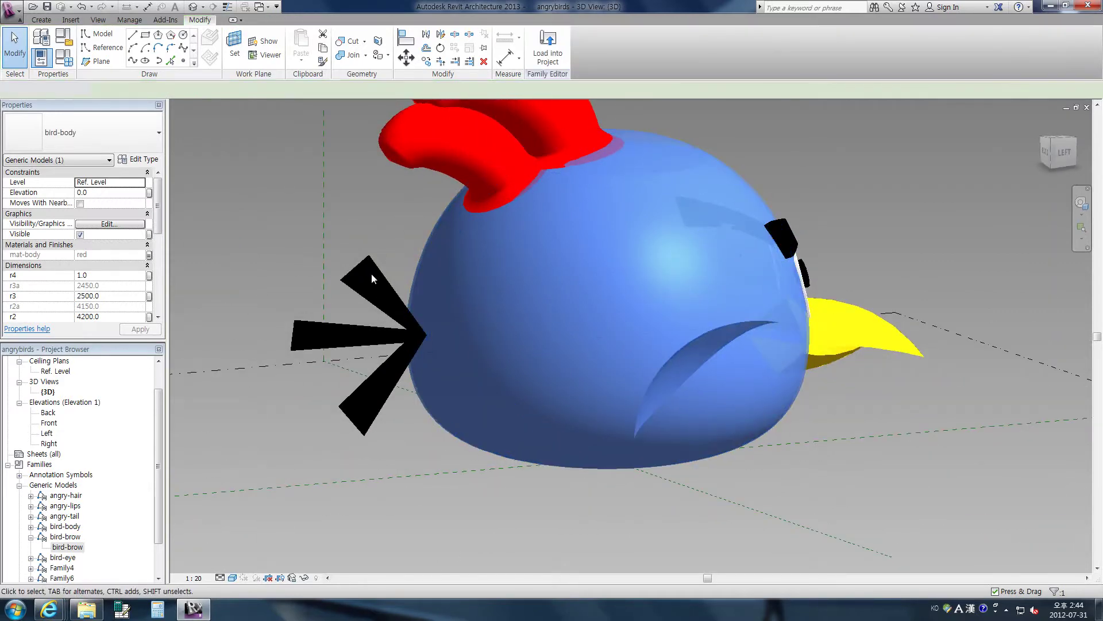
left_click(378, 271)
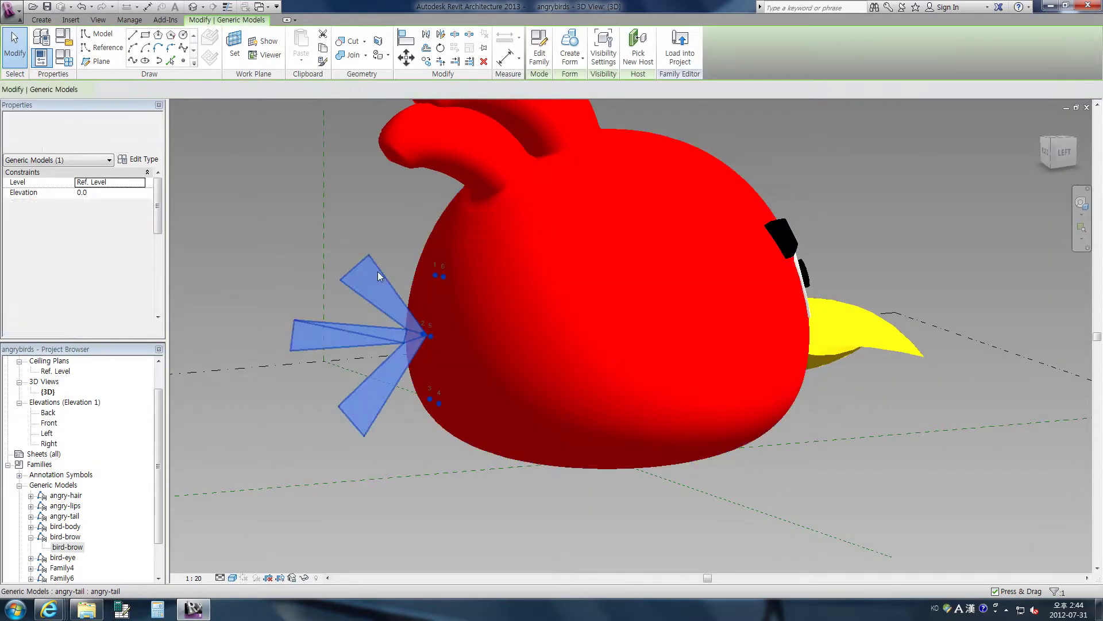
key("Escape")
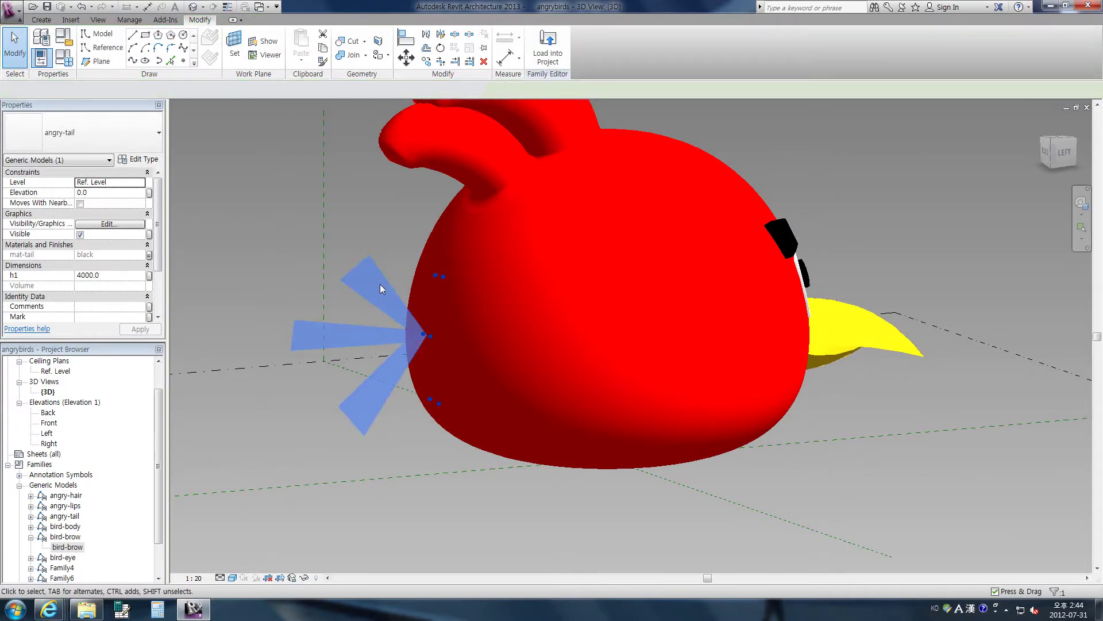
key("Delete")
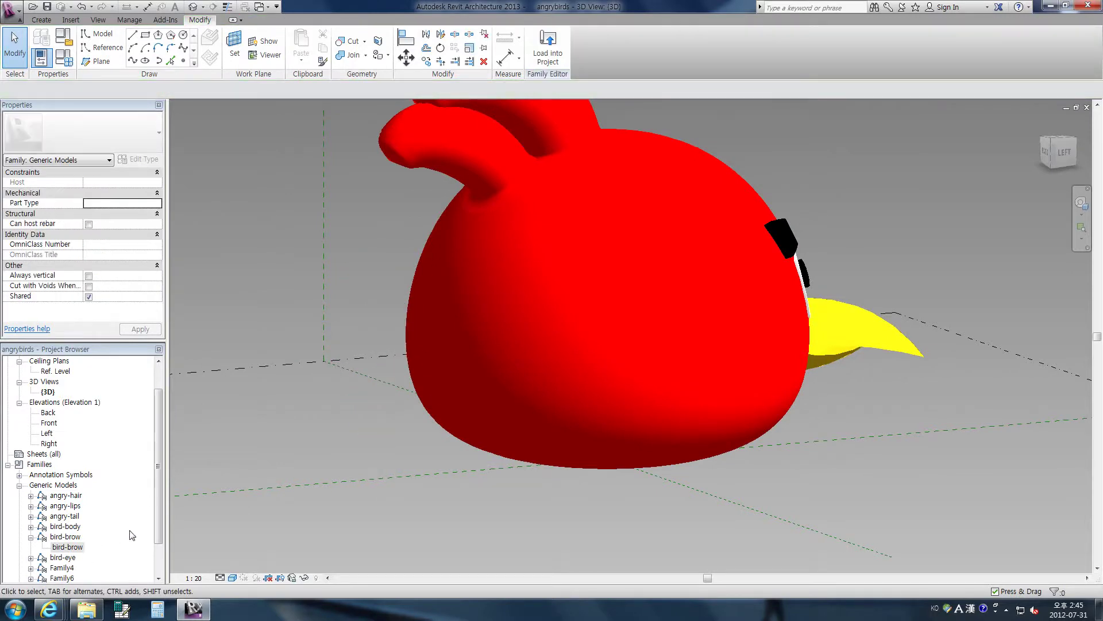
Drag the angry-tail type from the Project Browser into the 3D view.
double_click(77, 516)
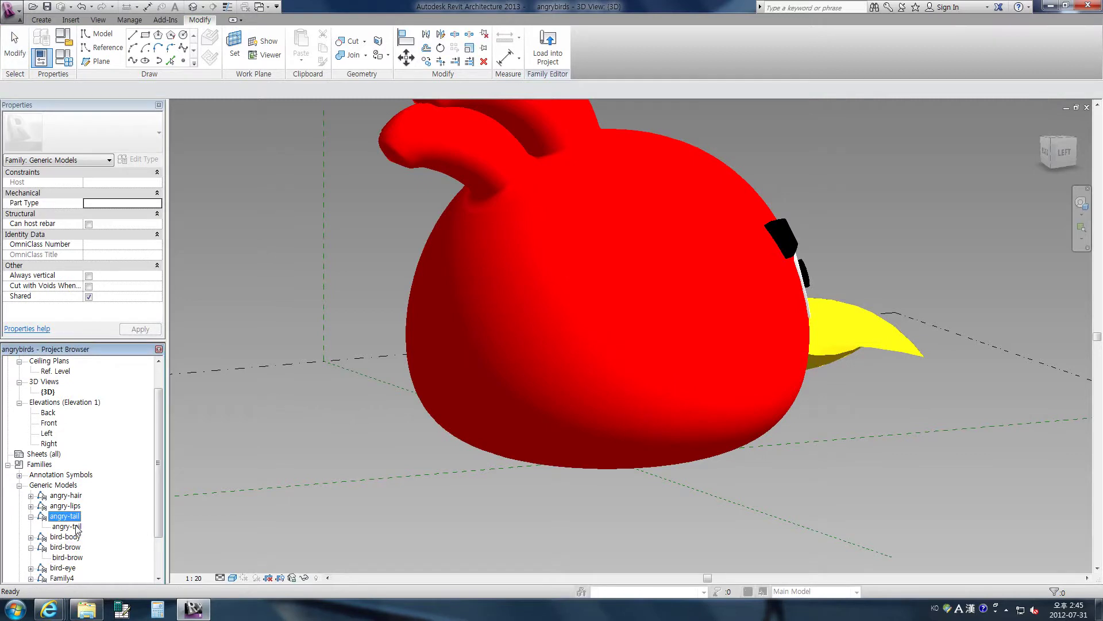
left_click_drag(77, 528, 447, 261)
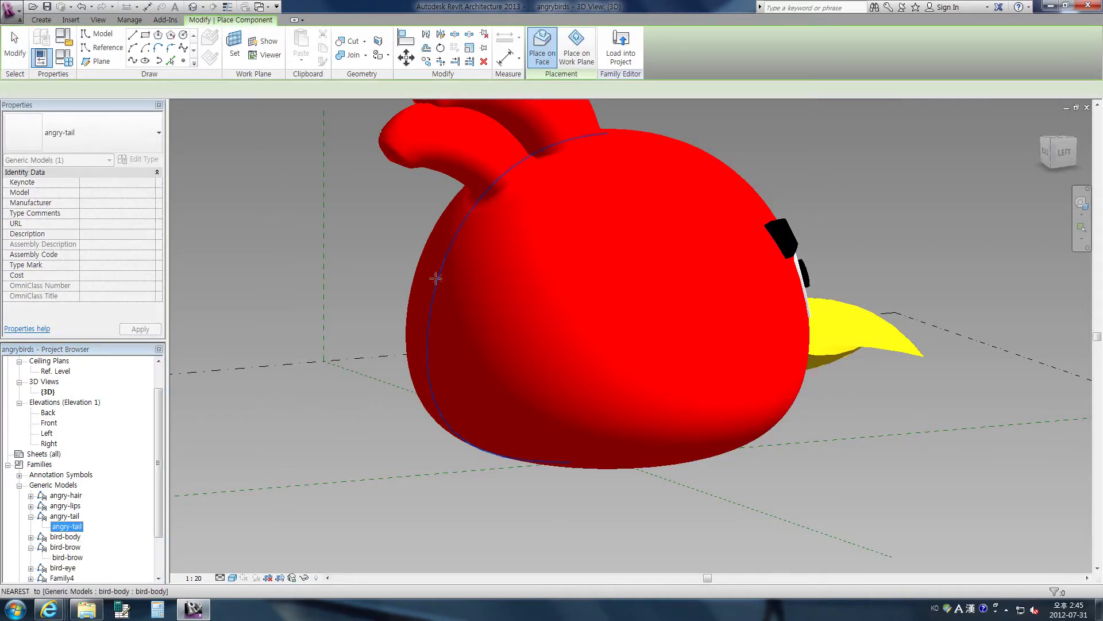
scroll(436, 278, "up", 2)
scroll(436, 278, "up", 2)
scroll(434, 270, "up", 2)
scroll(433, 261, "up", 1)
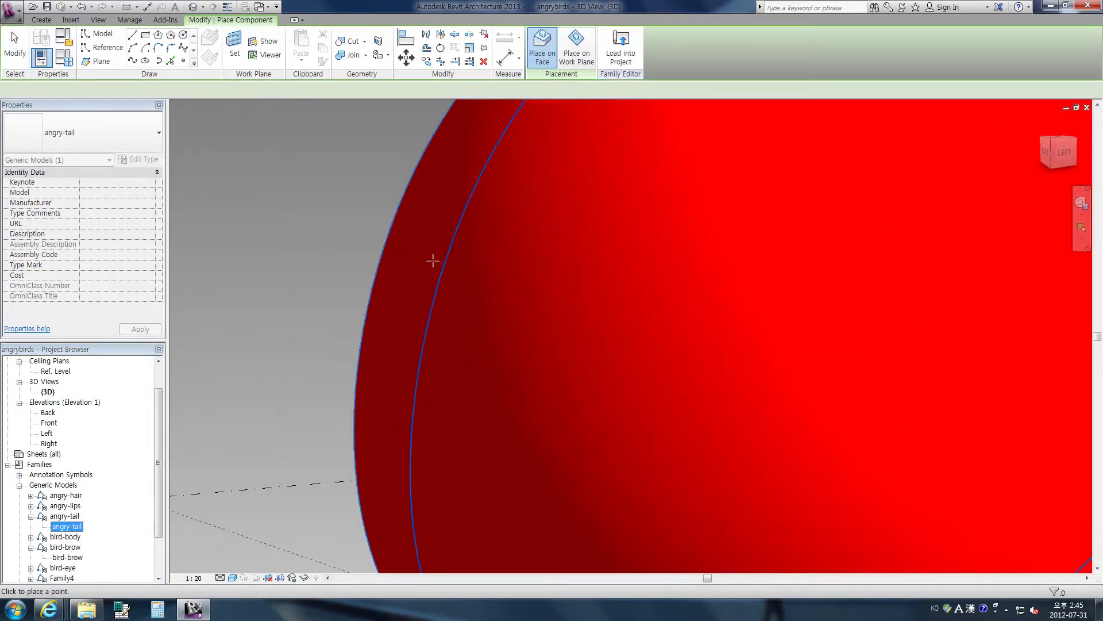
Place the tail fan's adaptive points on the bird body's back to complete it.
left_click(433, 261)
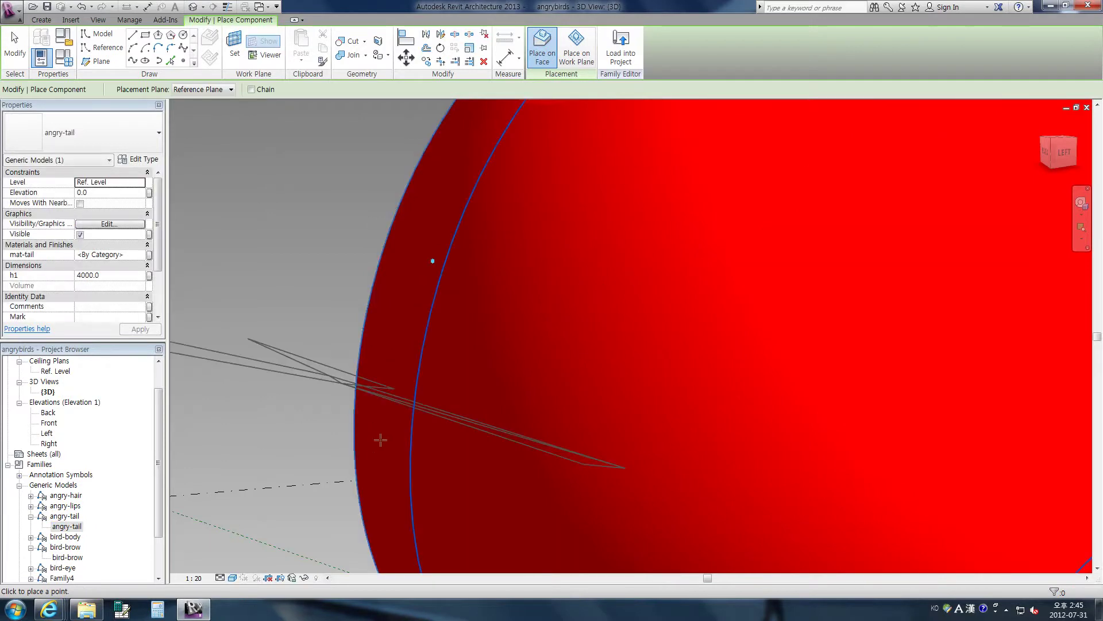
left_click(396, 425)
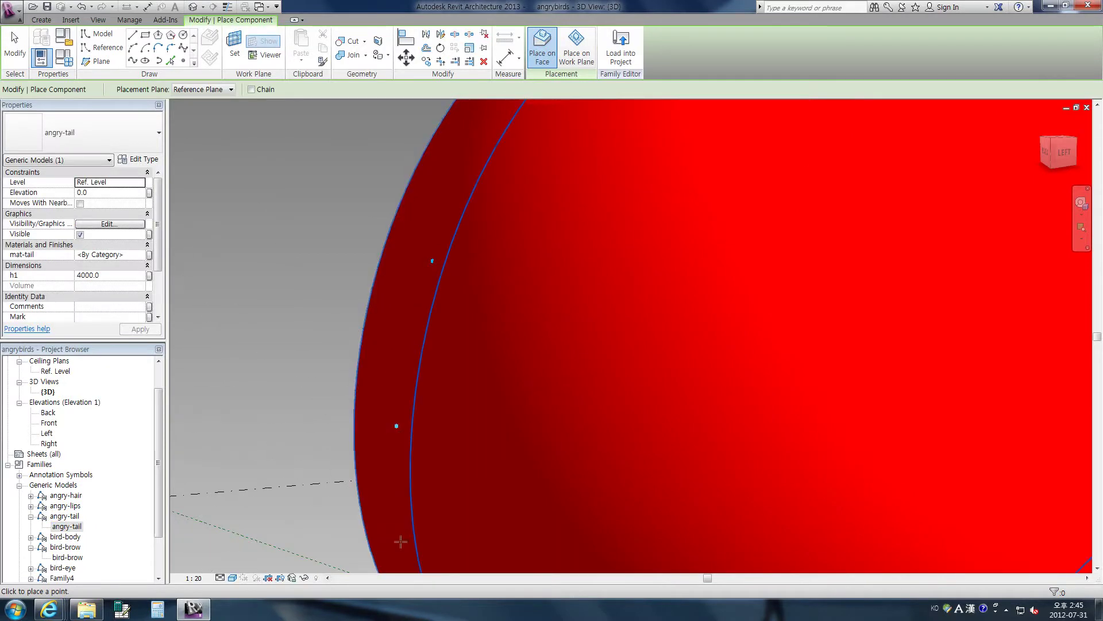
scroll(408, 529, "down", 1)
scroll(405, 520, "down", 2)
mouse_move(405, 520)
middle_mouse_down("shift")
mouse_move(442, 464)
mouse_move(420, 473)
middle_mouse_up("shift")
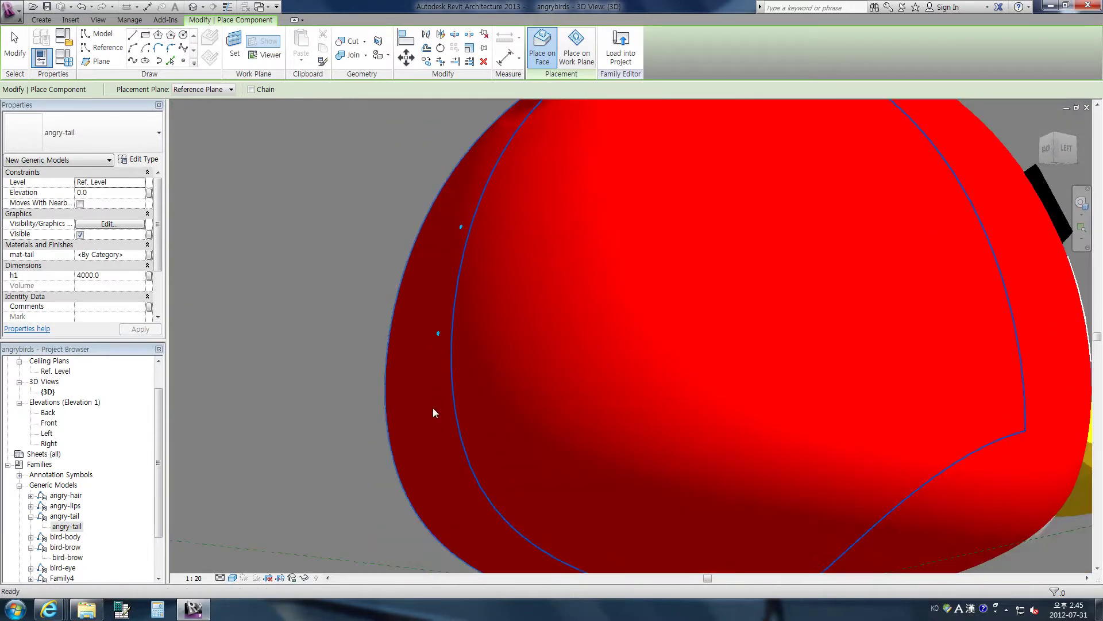
left_click(439, 426)
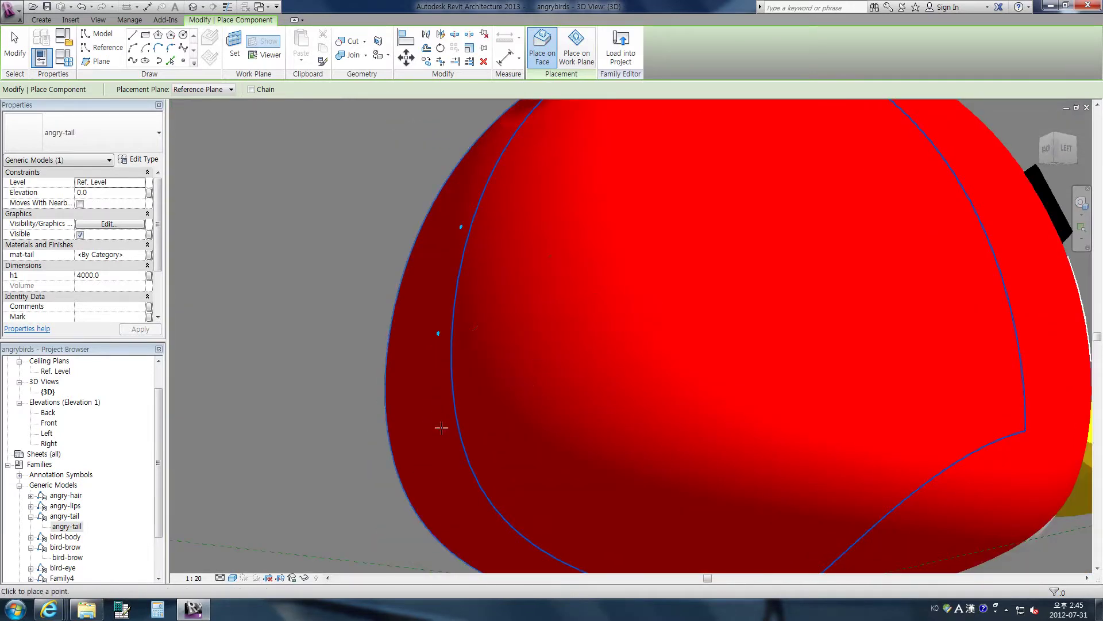
left_click(441, 427)
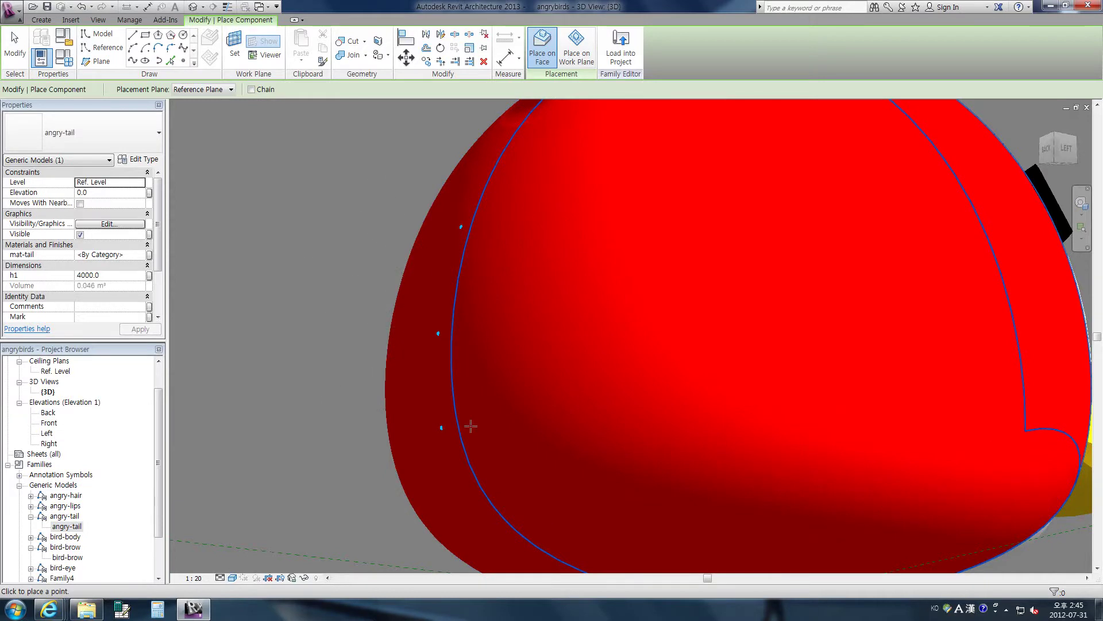
left_click(471, 426)
left_click(464, 332)
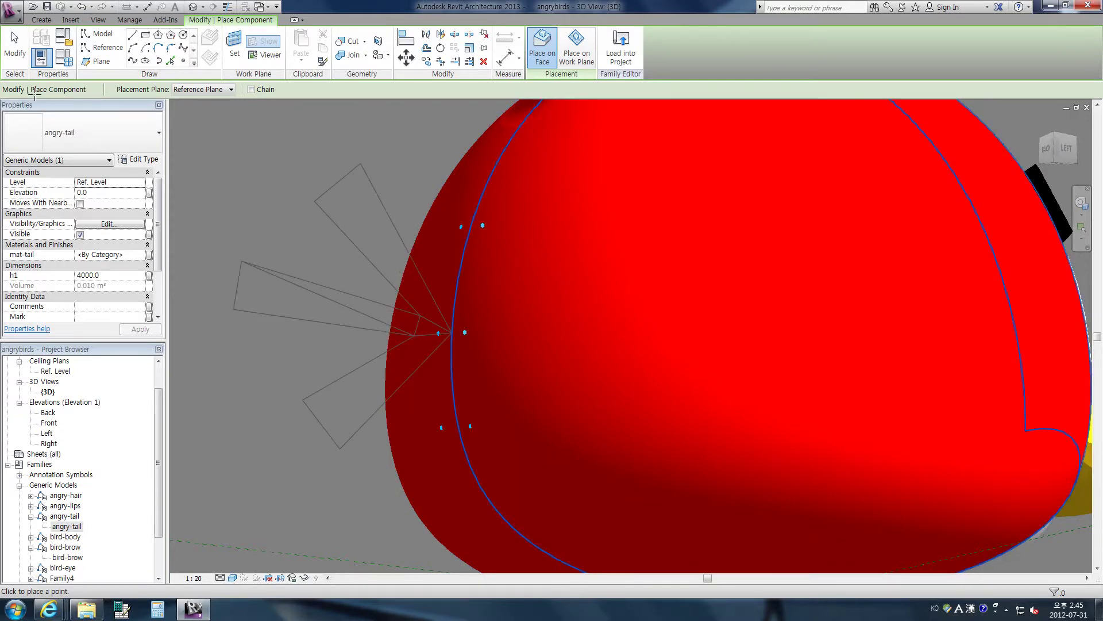
left_click(14, 49)
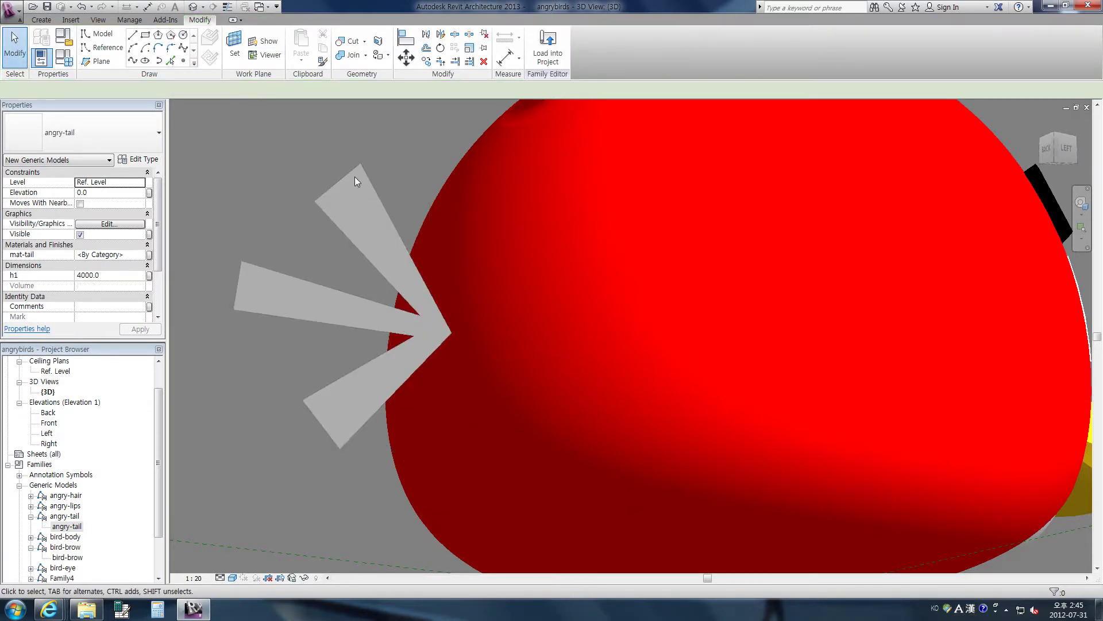
scroll(354, 177, "down", 2)
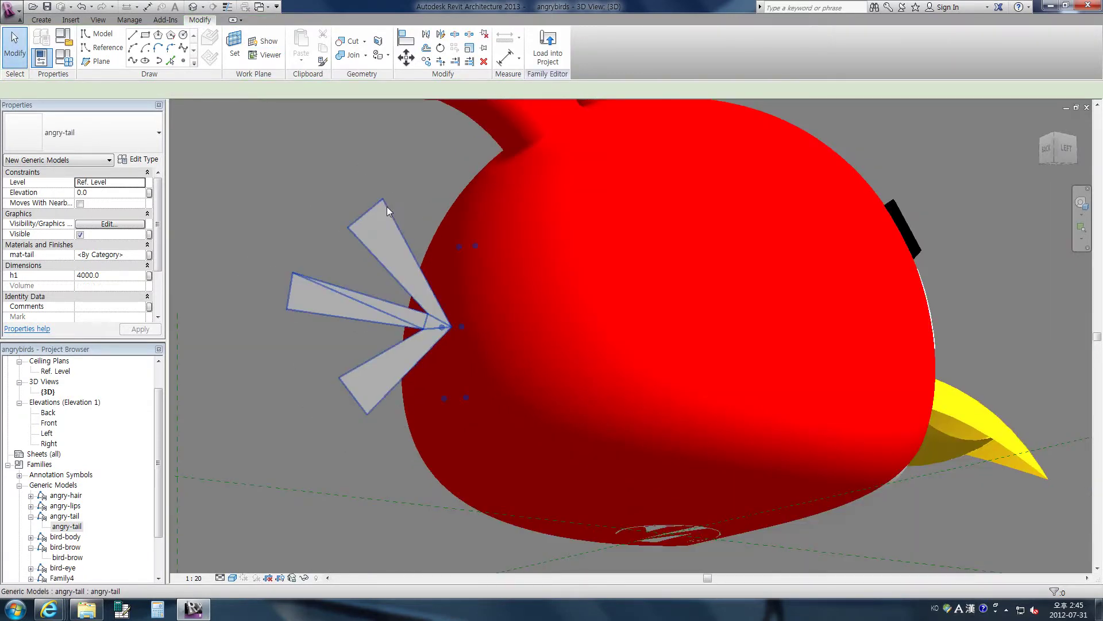
Link the tail fan's material to the mat-tail parameter, turning all three wedges black.
left_click(151, 254)
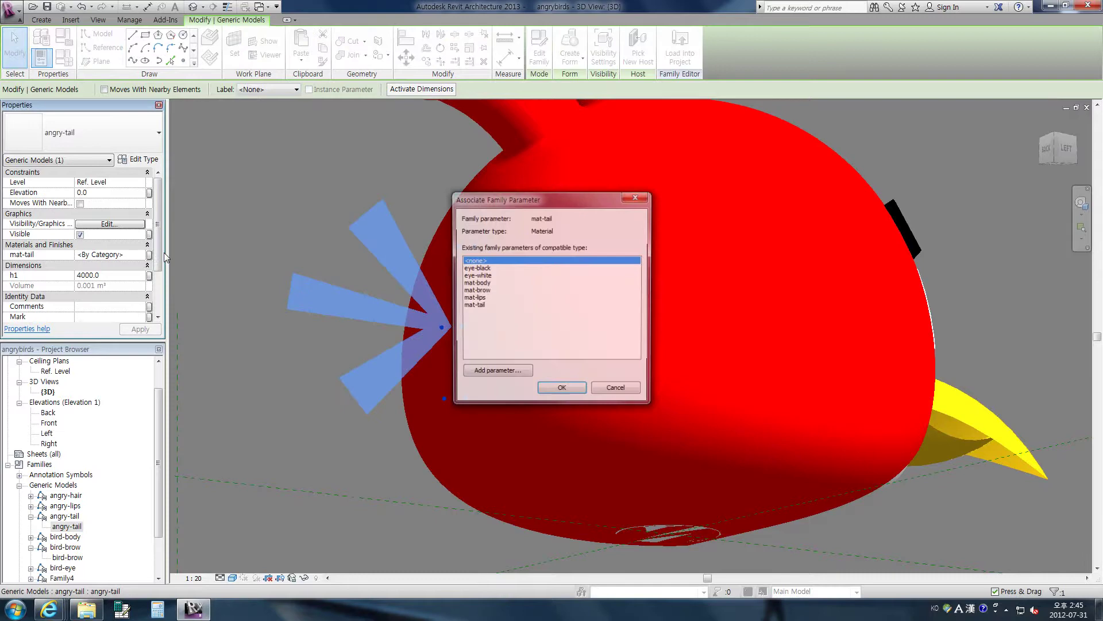
left_click(486, 305)
left_click(578, 393)
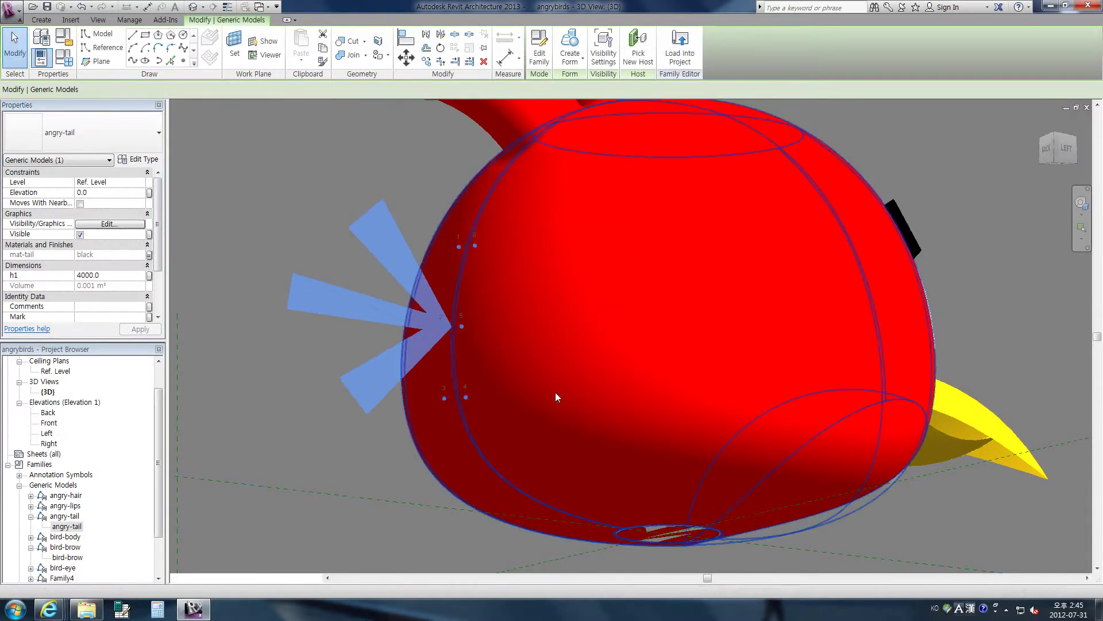
left_click(294, 403)
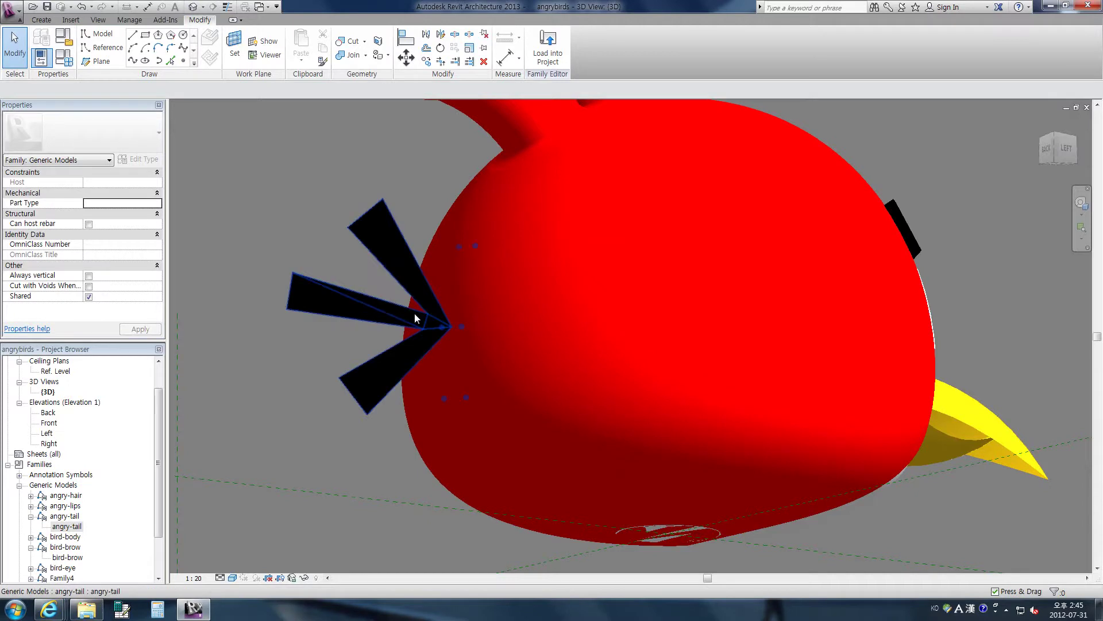
left_click(428, 272)
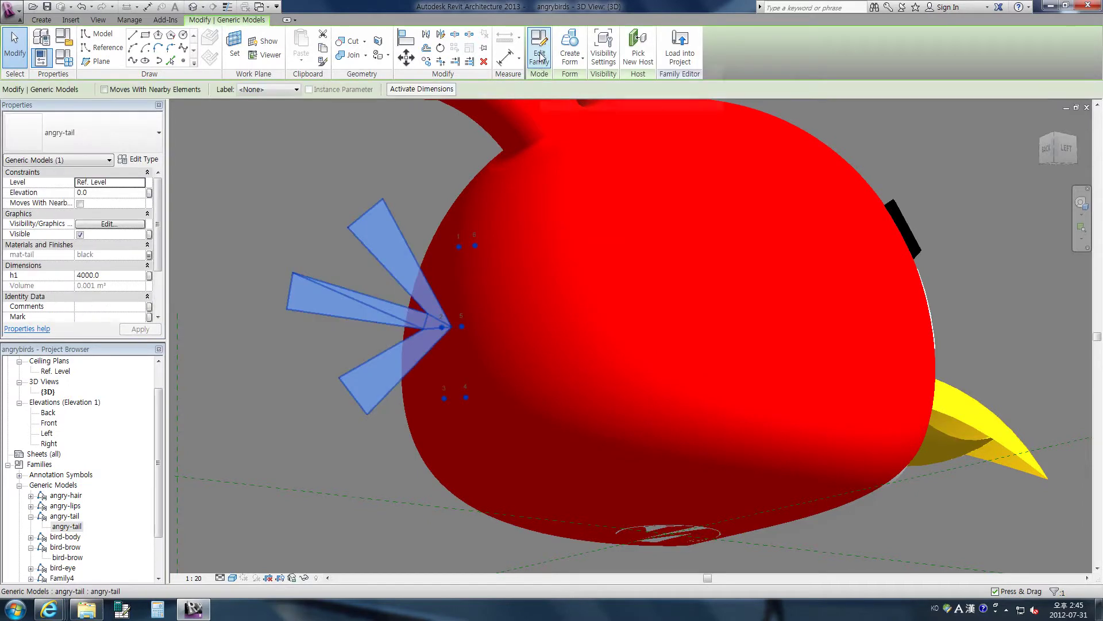
In the angry-tail family, drag adaptive points 6 and 5 outward, then save back to the project.
double_click(553, 284)
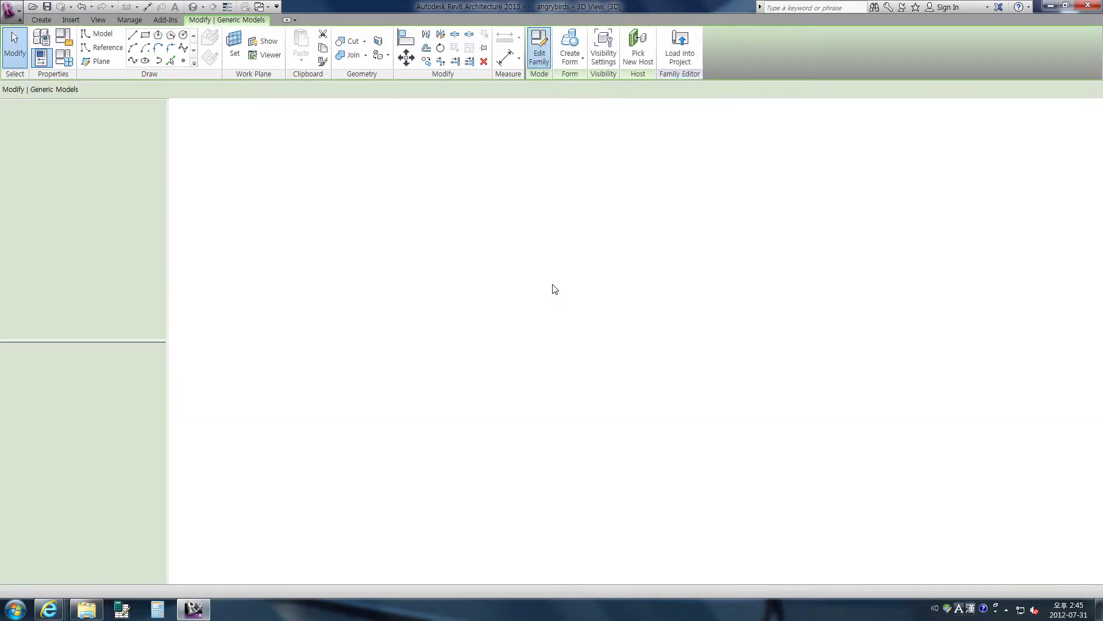
scroll(656, 446, "up", 3)
mouse_move(652, 434)
middle_mouse_down("shift")
mouse_move(716, 369)
mouse_move(930, 308)
mouse_move(712, 290)
mouse_move(767, 337)
middle_mouse_up("shift")
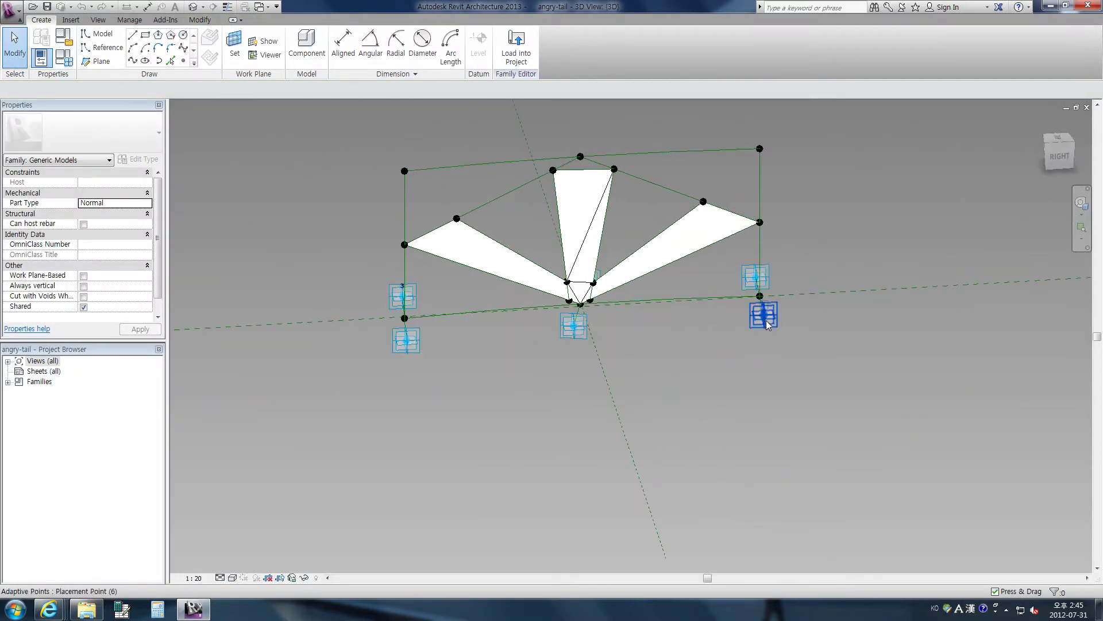
left_click(766, 320)
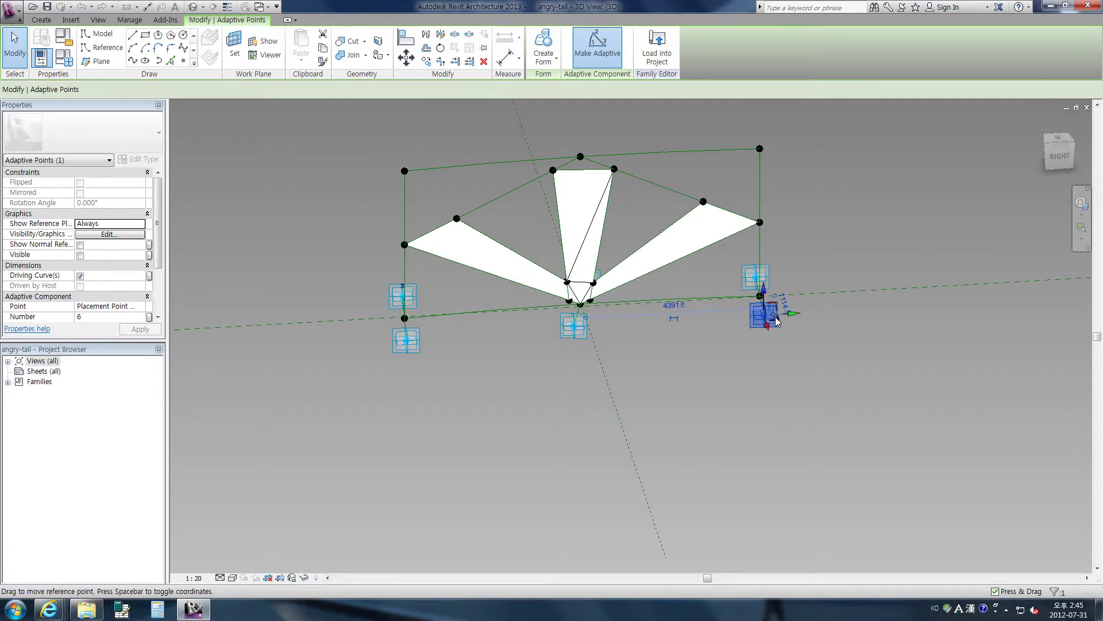
mouse_move(772, 323)
left_mouse_down()
mouse_move(938, 504)
mouse_move(908, 322)
mouse_move(499, 414)
mouse_move(560, 460)
mouse_move(770, 369)
mouse_move(758, 337)
mouse_move(815, 338)
mouse_move(801, 323)
left_mouse_up()
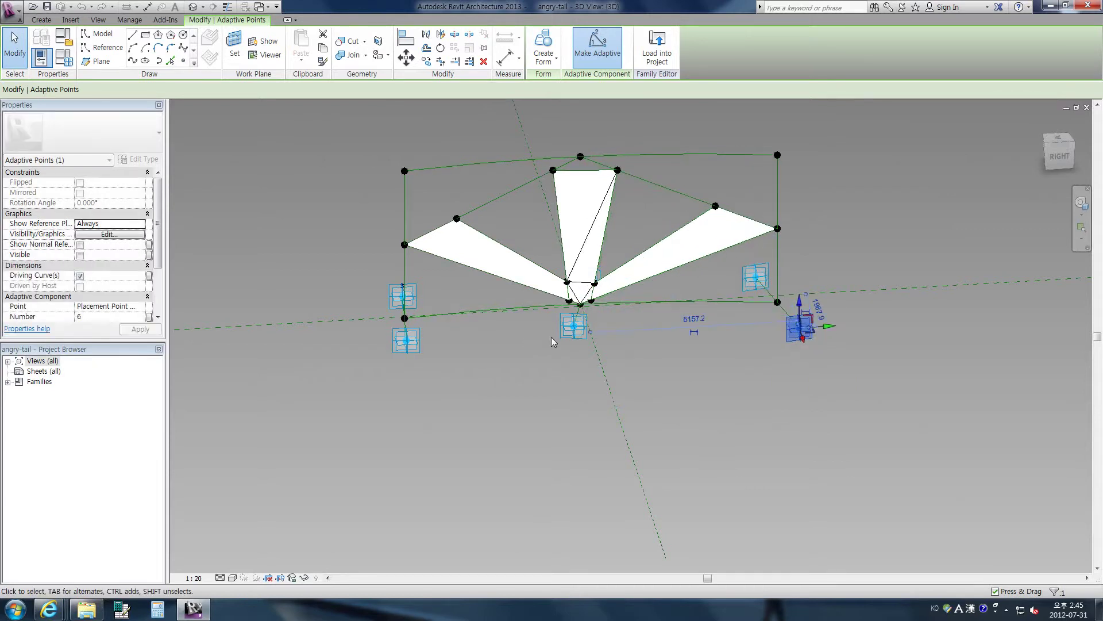
left_click(575, 332)
mouse_move(588, 333)
left_mouse_down()
mouse_move(783, 438)
mouse_move(805, 433)
mouse_move(437, 401)
mouse_move(615, 340)
mouse_move(623, 320)
mouse_move(622, 329)
left_mouse_up()
key("Escape")
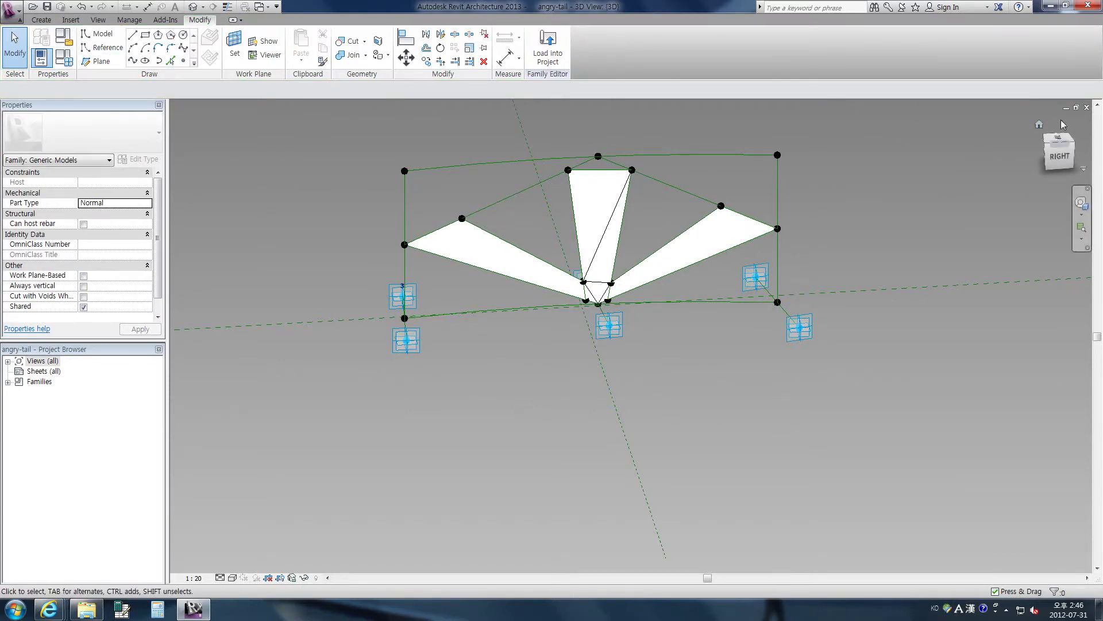
left_click(1087, 108)
left_click(577, 315)
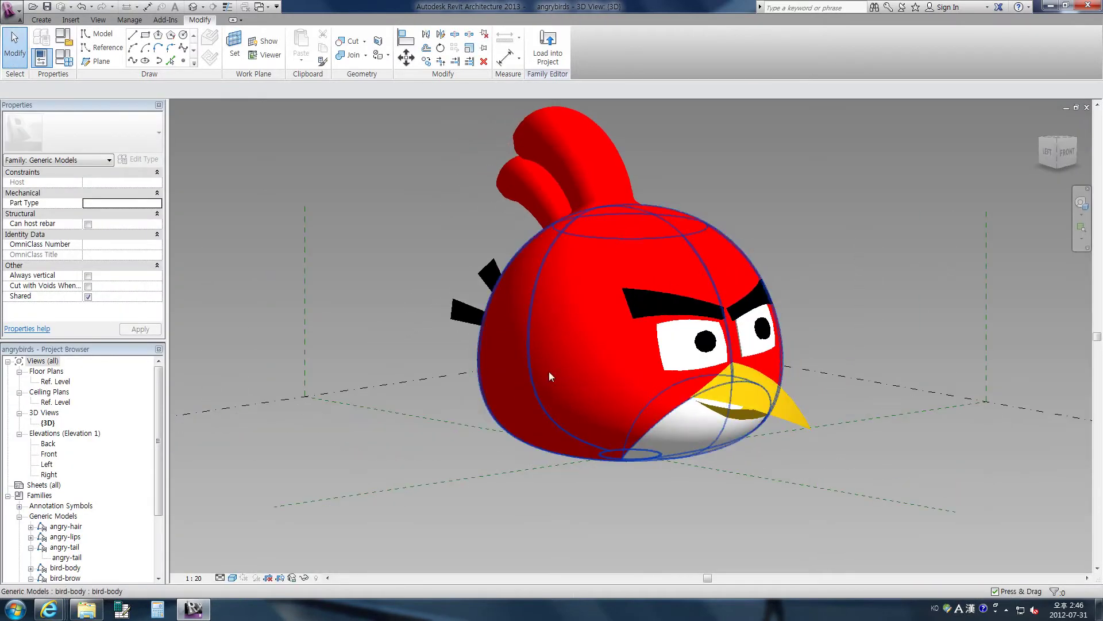
Select the red bird body, edit its family, and bring up Family Types.
left_click(575, 360)
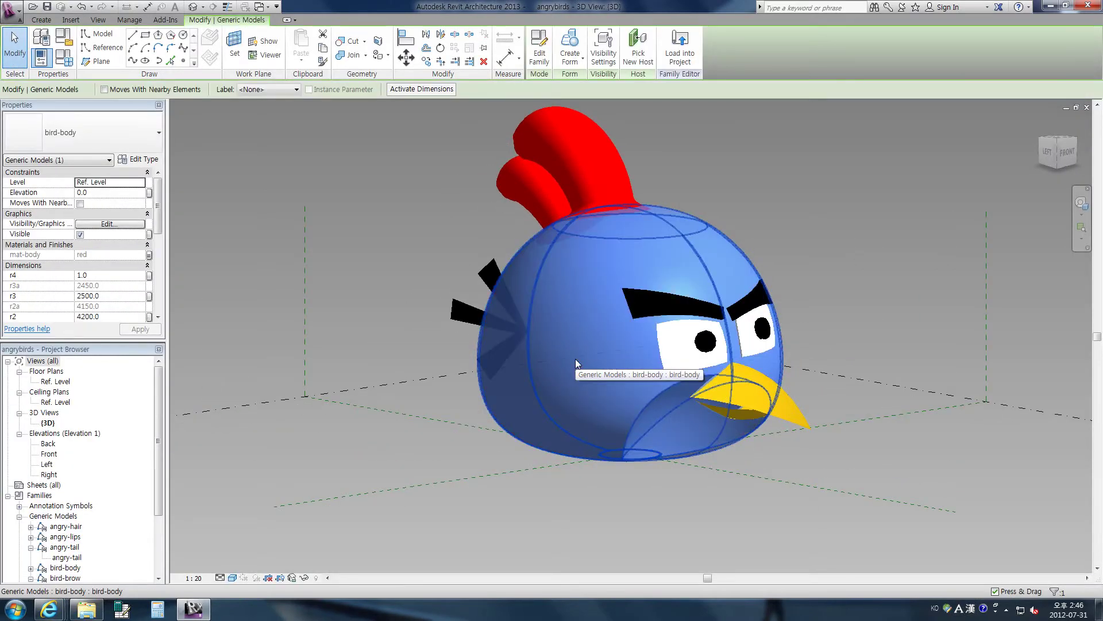
left_click(539, 50)
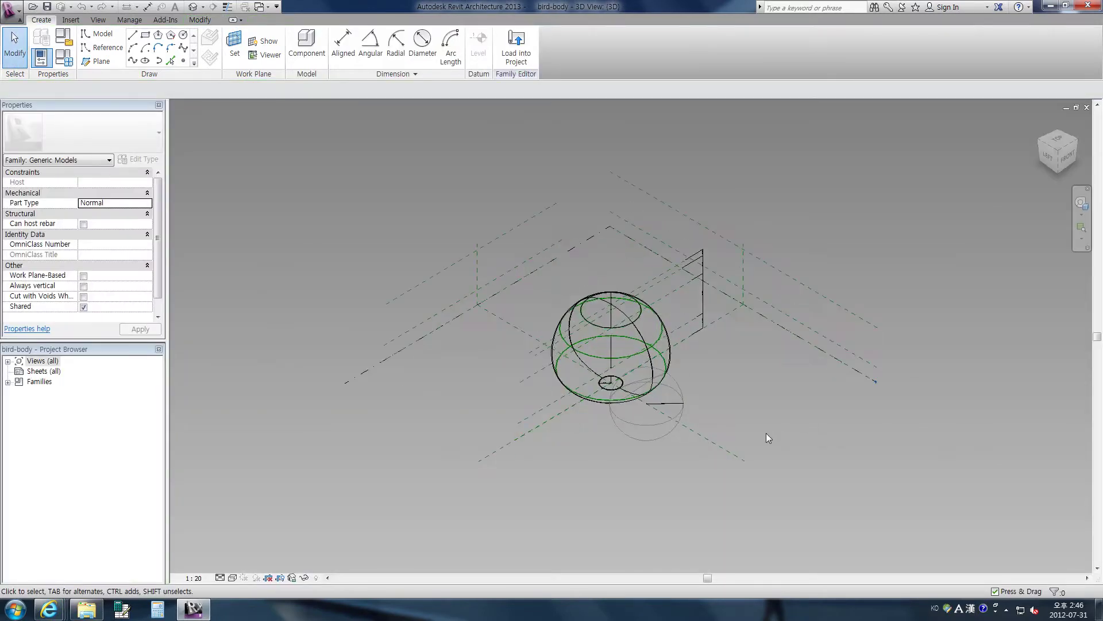
scroll(766, 438, "up", 4)
mouse_move(717, 405)
middle_mouse_down("shift")
mouse_move(653, 390)
mouse_move(665, 328)
middle_mouse_up("shift")
left_click(64, 57)
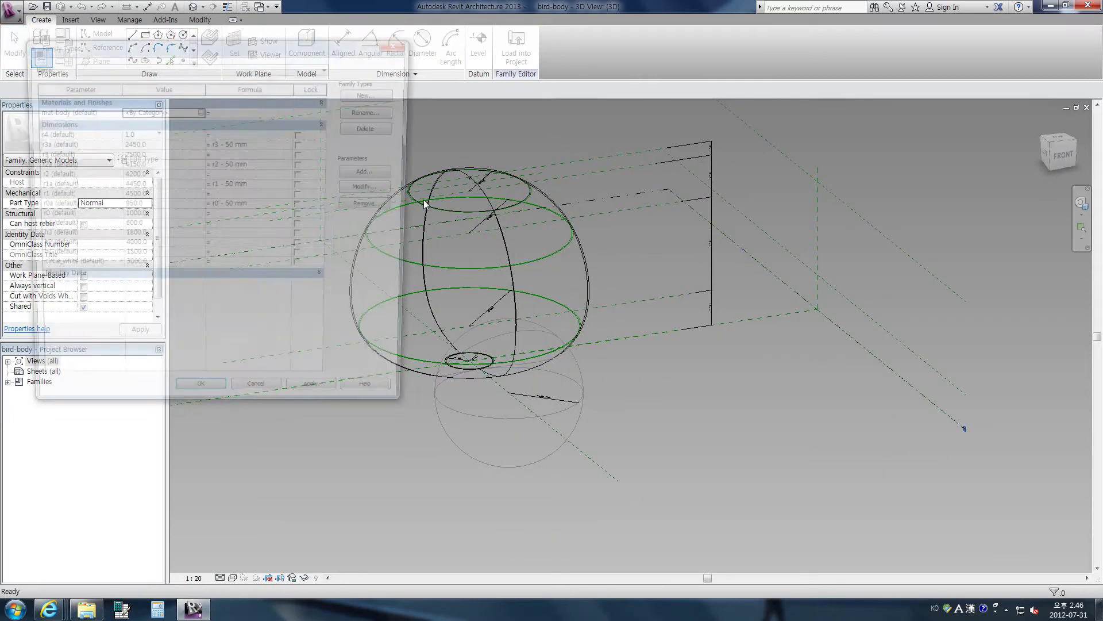
Try the body's h1 at 2000, then settle on h1 = 1000 and close Family Types.
left_click_drag(217, 37, 216, 58)
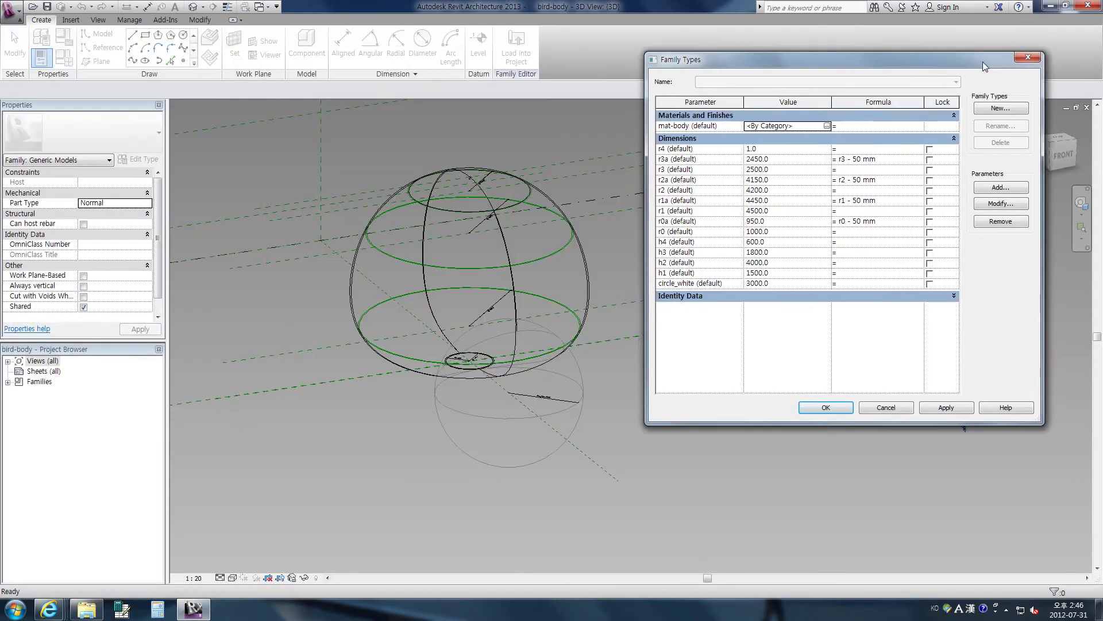
left_click_drag(361, 61, 982, 61)
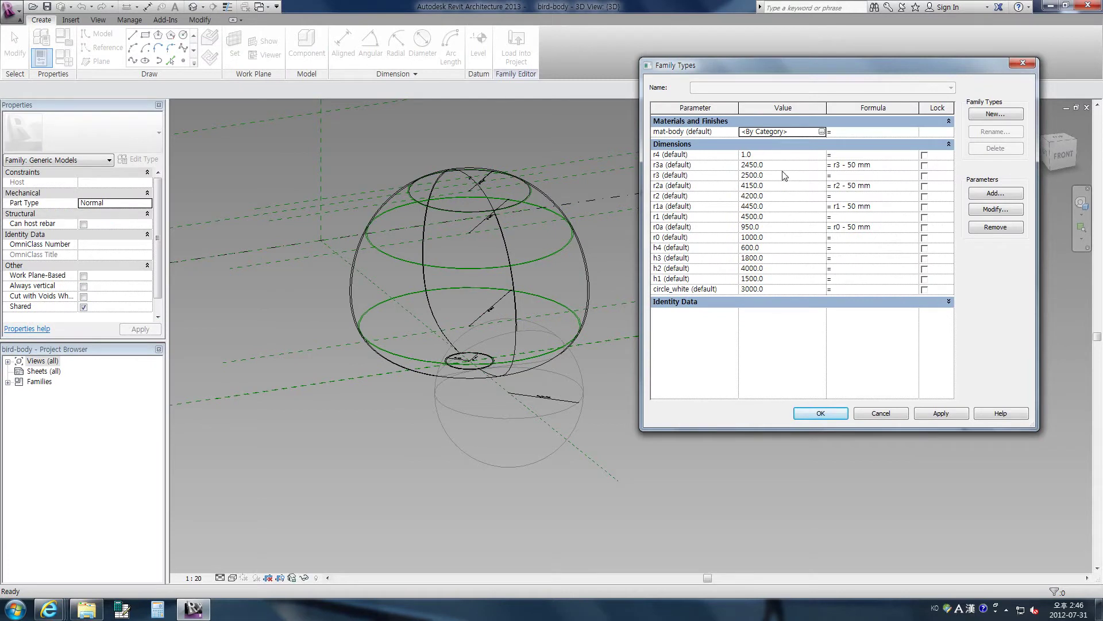
left_click(781, 279)
type("20")
left_click(936, 415)
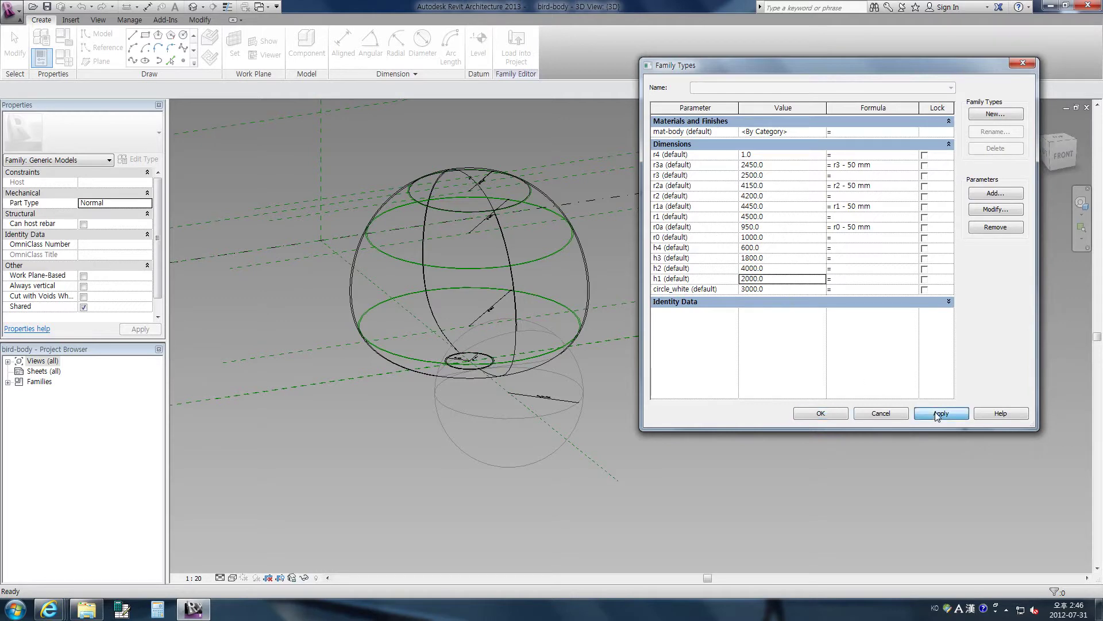
double_click(780, 280)
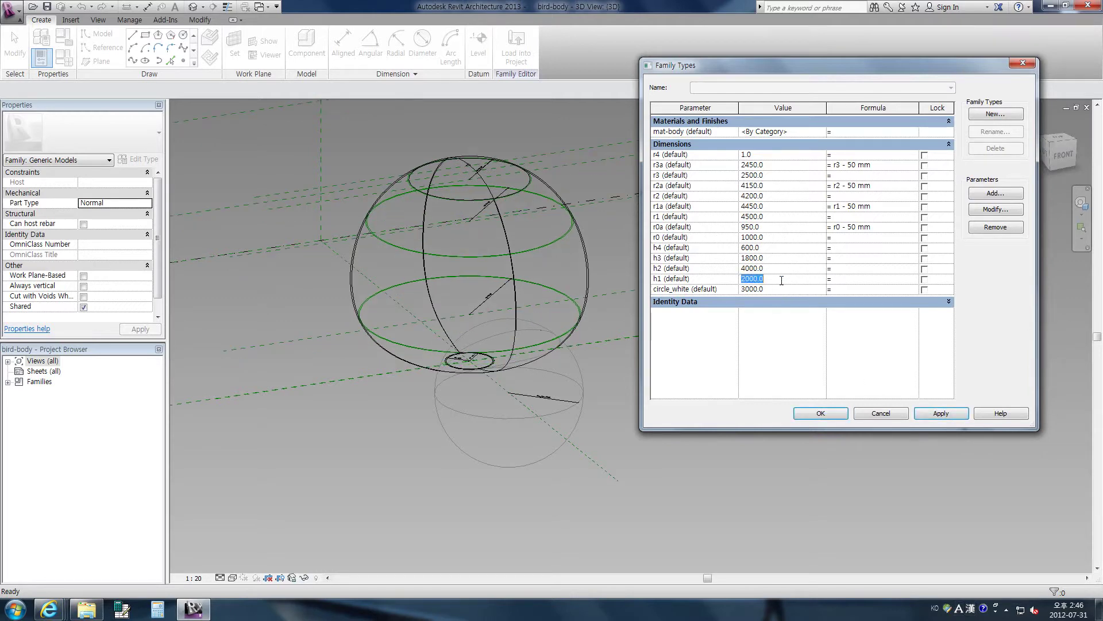
type("1000")
left_click(931, 411)
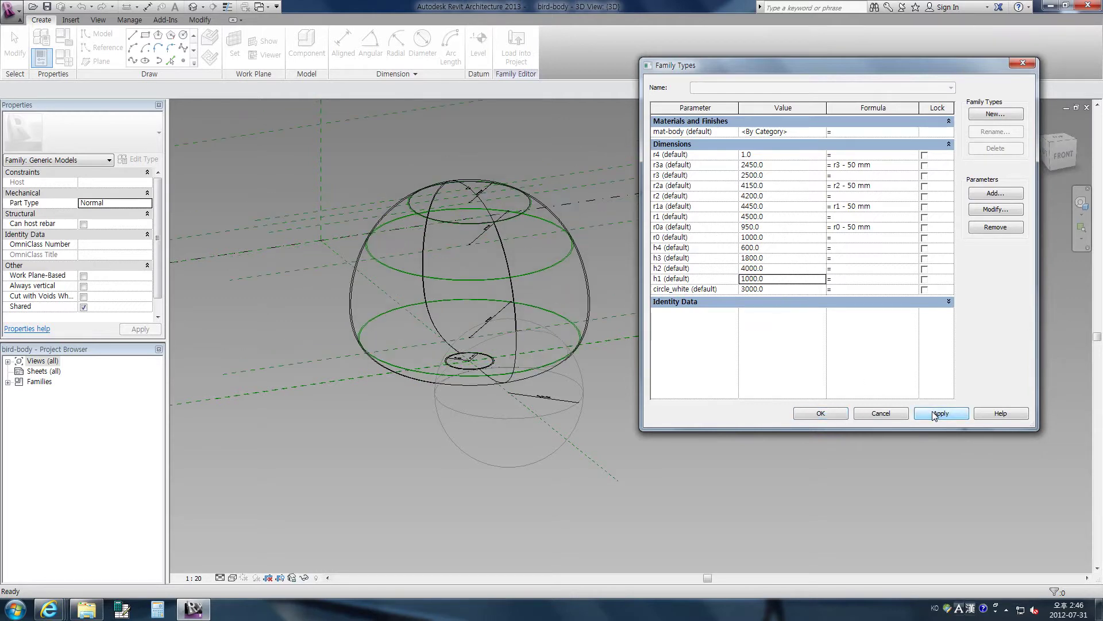
left_click(822, 413)
left_click(234, 577)
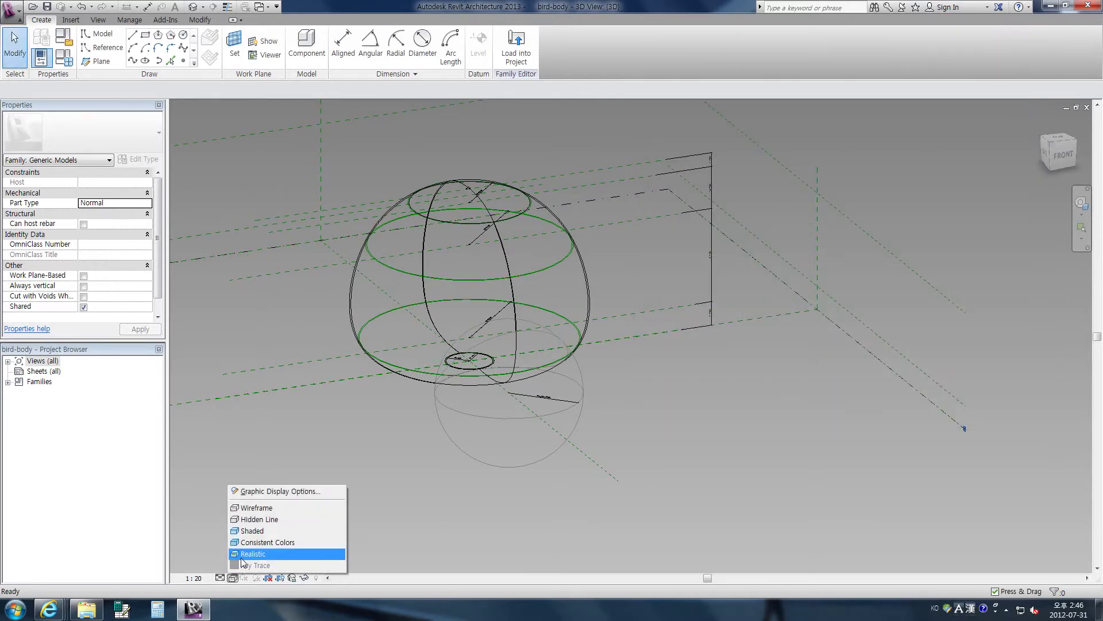
Switch to a shaded visual style and inspect the lower body sphere.
left_click(252, 531)
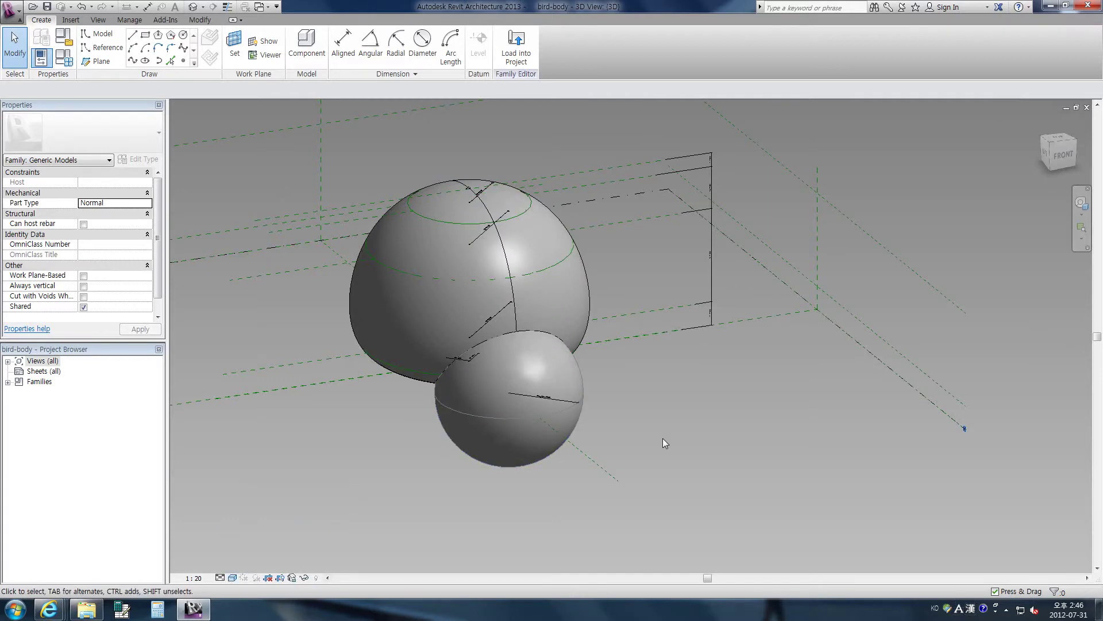
middle_click_drag(714, 418, 641, 426, "shift")
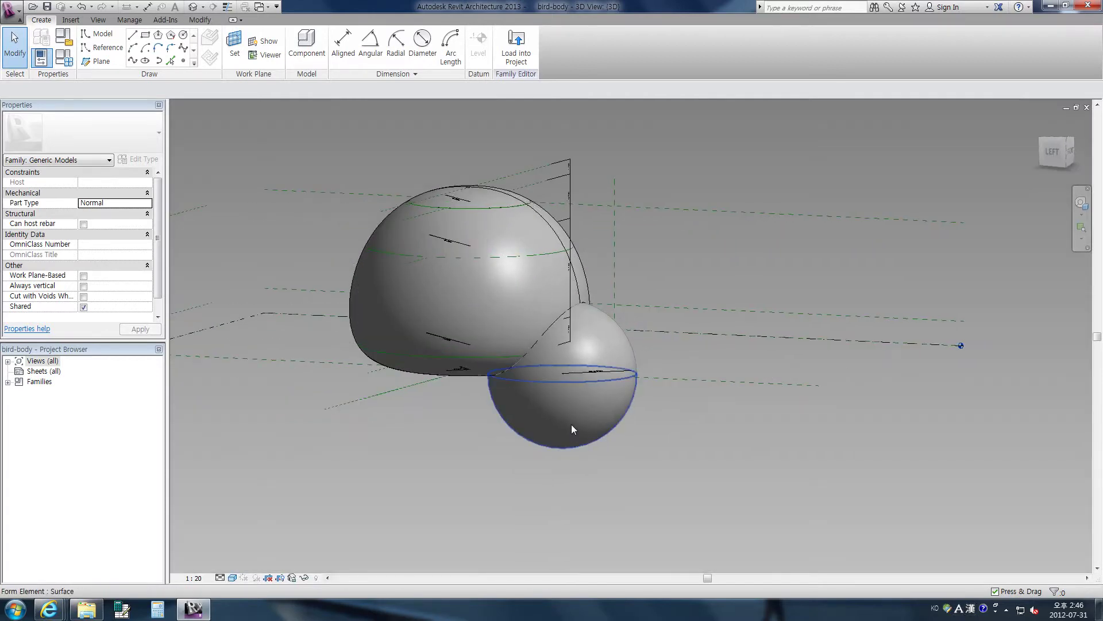
left_click(571, 424)
key("Tab")
left_click(571, 424)
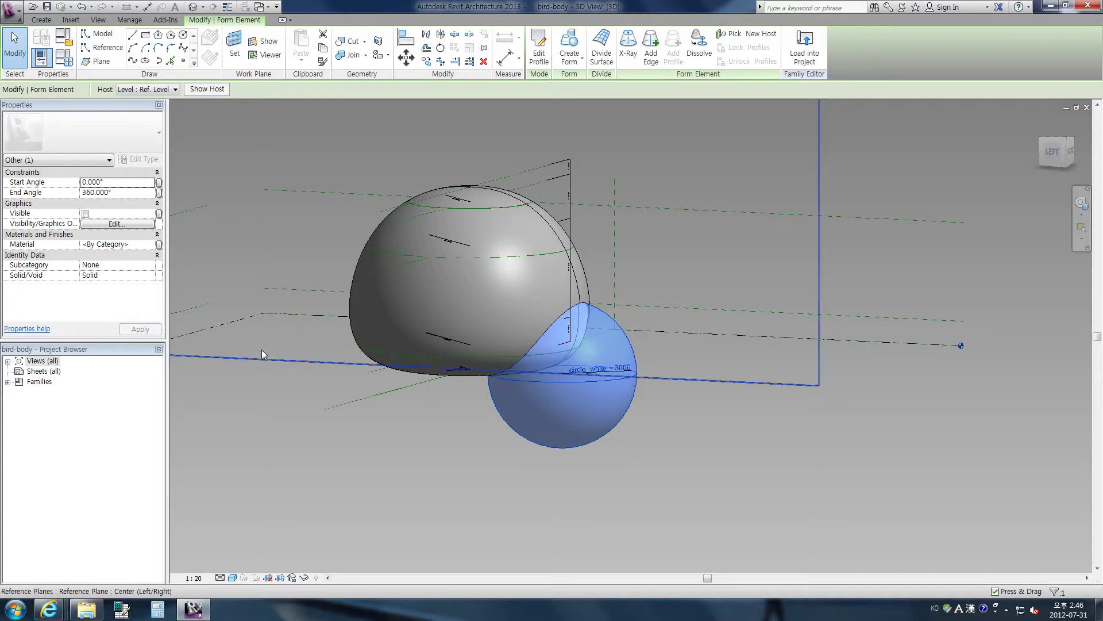
left_click(721, 464)
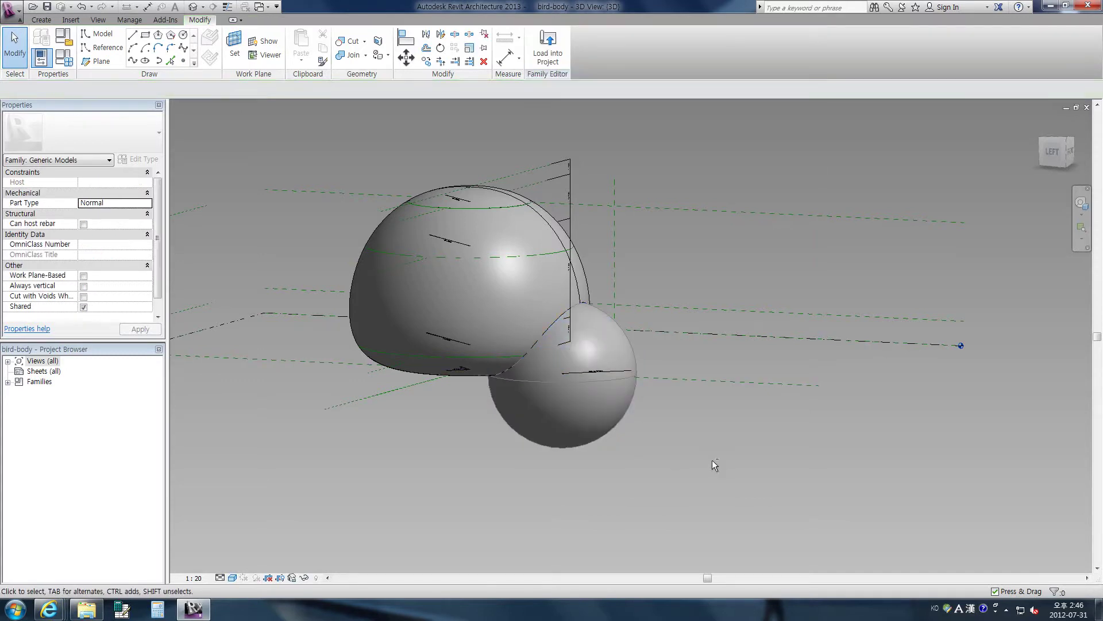
mouse_move(712, 459)
middle_mouse_down("shift")
mouse_move(626, 512)
mouse_move(240, 570)
middle_mouse_up("shift")
left_click(233, 578)
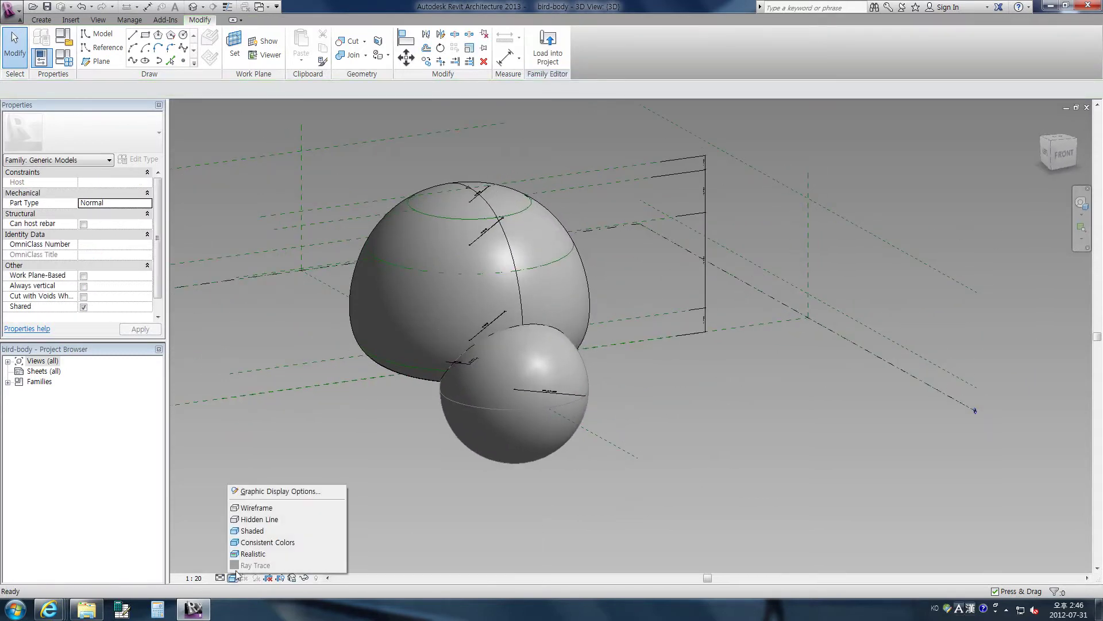
left_click(496, 522)
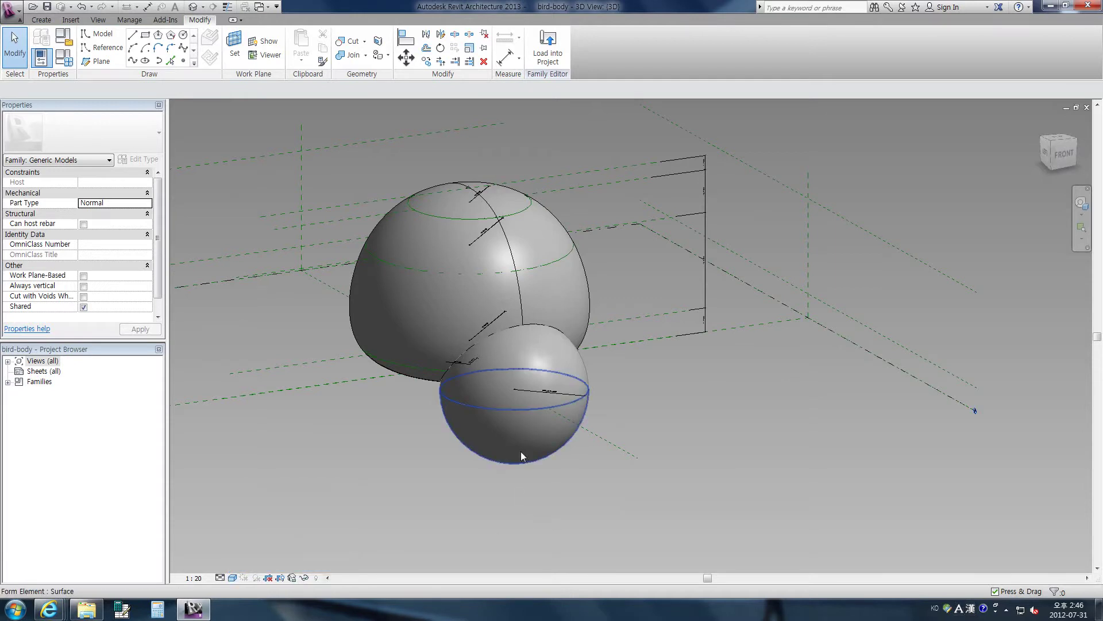
Apply Temporary Hide/Isolate to the large body sphere.
left_click(557, 305)
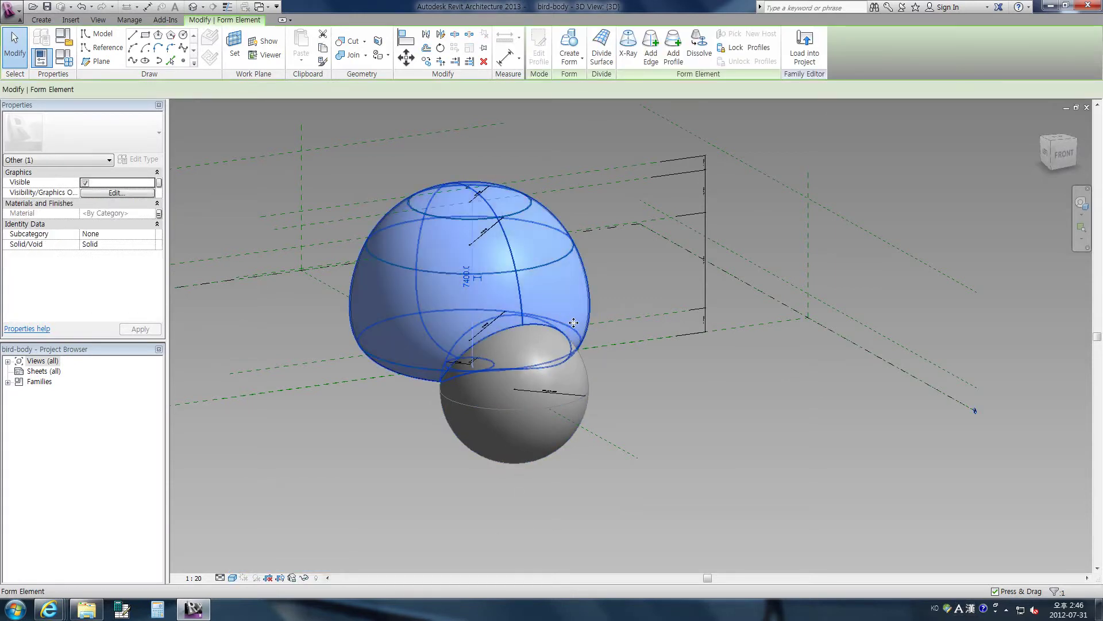
left_click(304, 578)
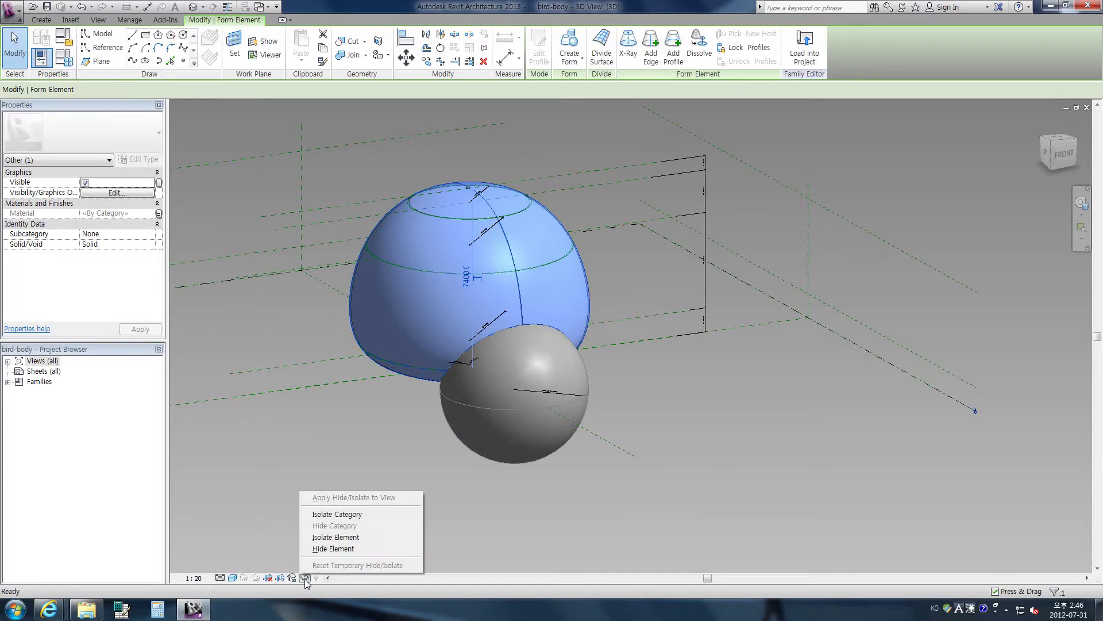
left_click(331, 549)
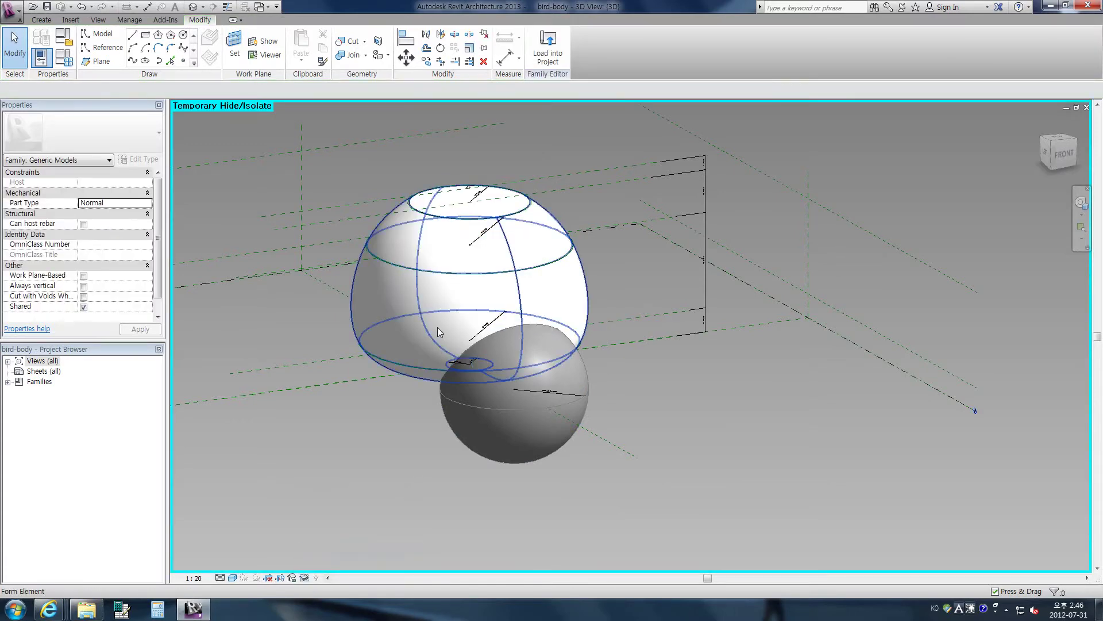
left_click(439, 316)
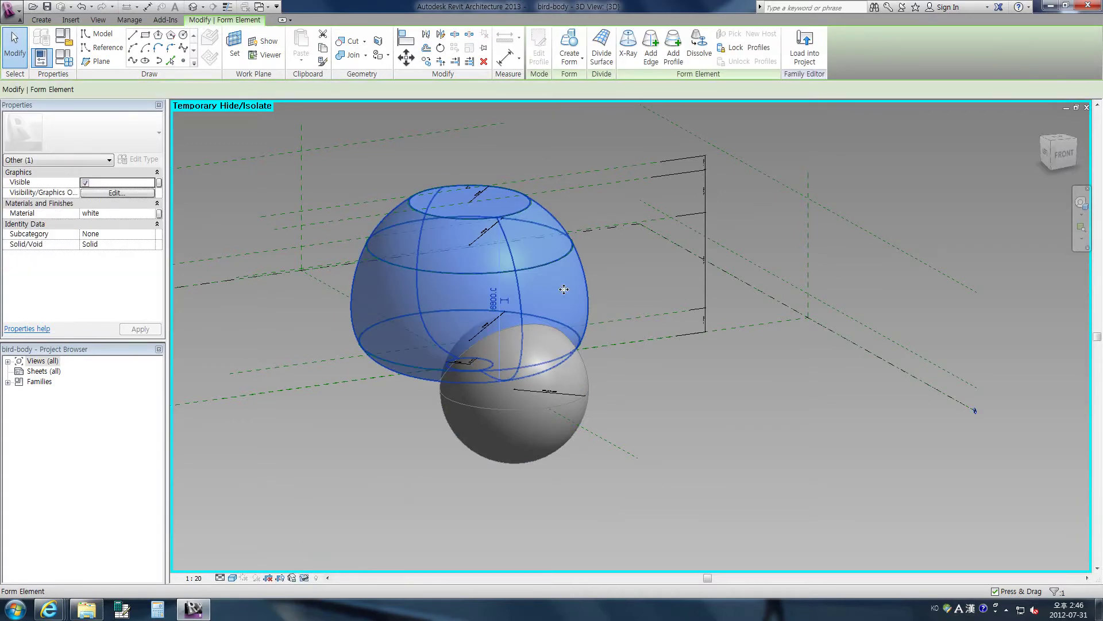
left_click(429, 469)
Temporarily hide the small lower sphere to expose the dome underneath.
mouse_move(398, 498)
middle_mouse_down("shift")
mouse_move(537, 491)
mouse_move(566, 399)
middle_mouse_up("shift")
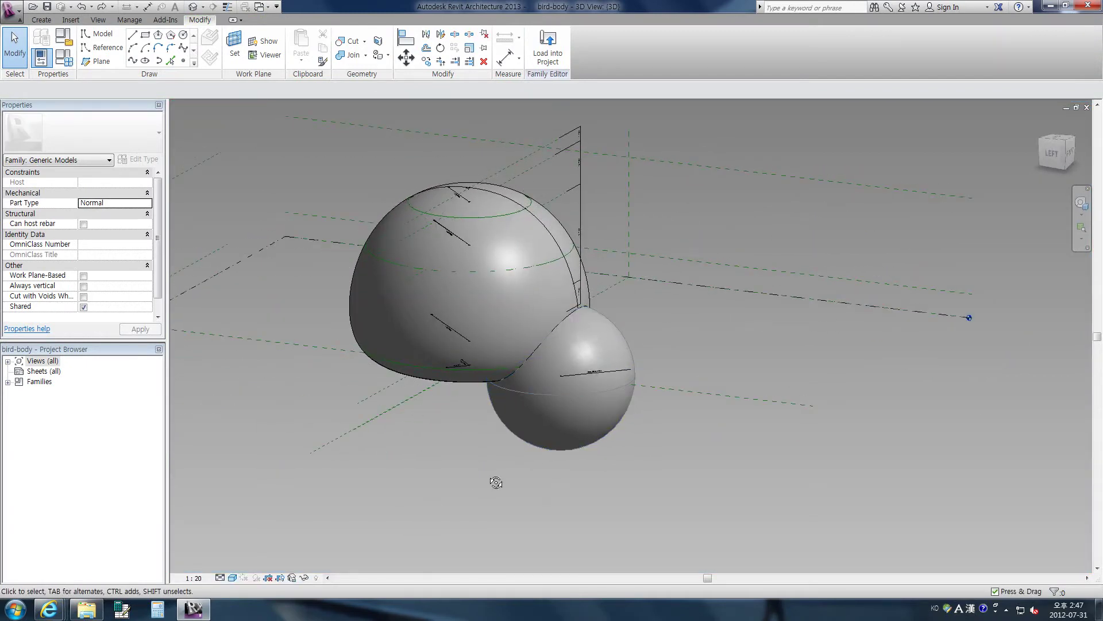
middle_click_drag(492, 482, 241, 256, "shift")
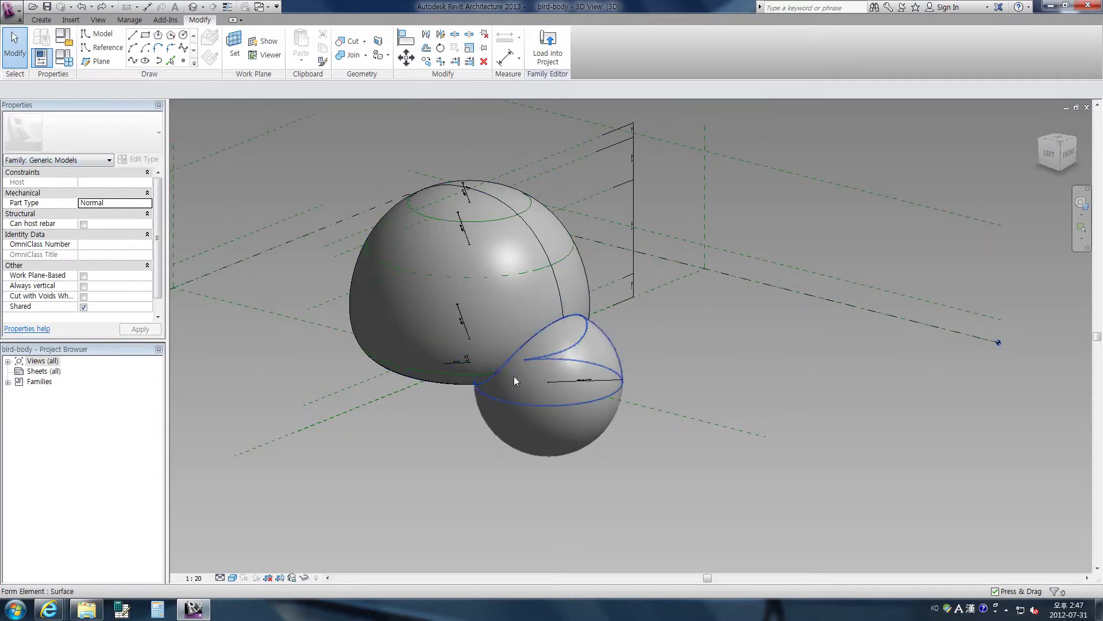
left_click(580, 399)
left_click(305, 577)
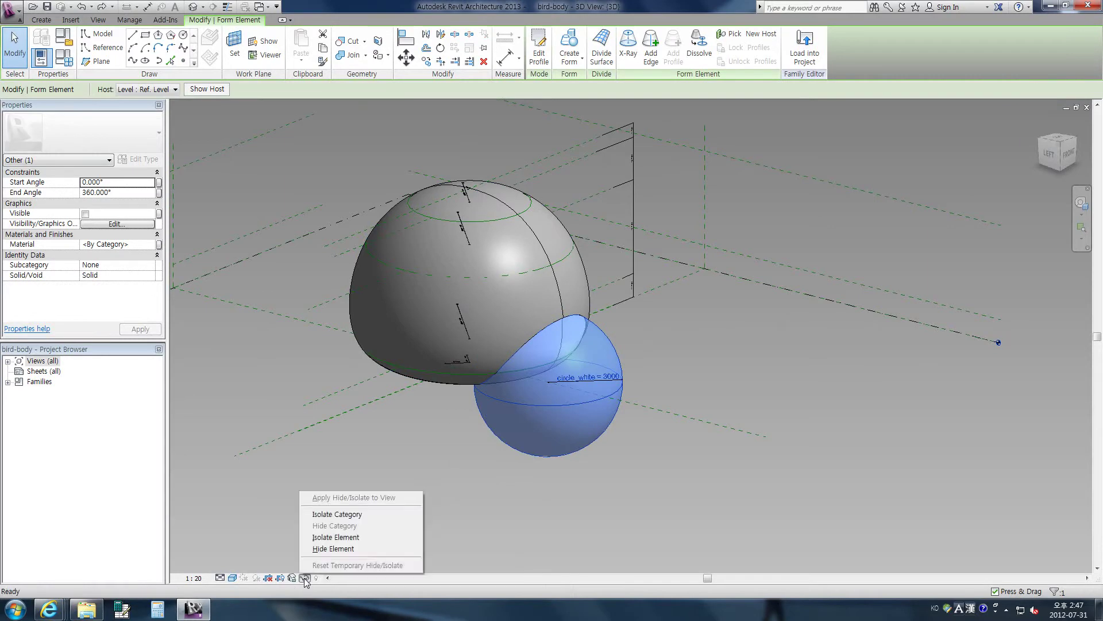
left_click(330, 549)
Preview circle_white at 4000 for the white patch, then return it to 3000.
middle_click_drag(470, 488, 447, 434, "shift")
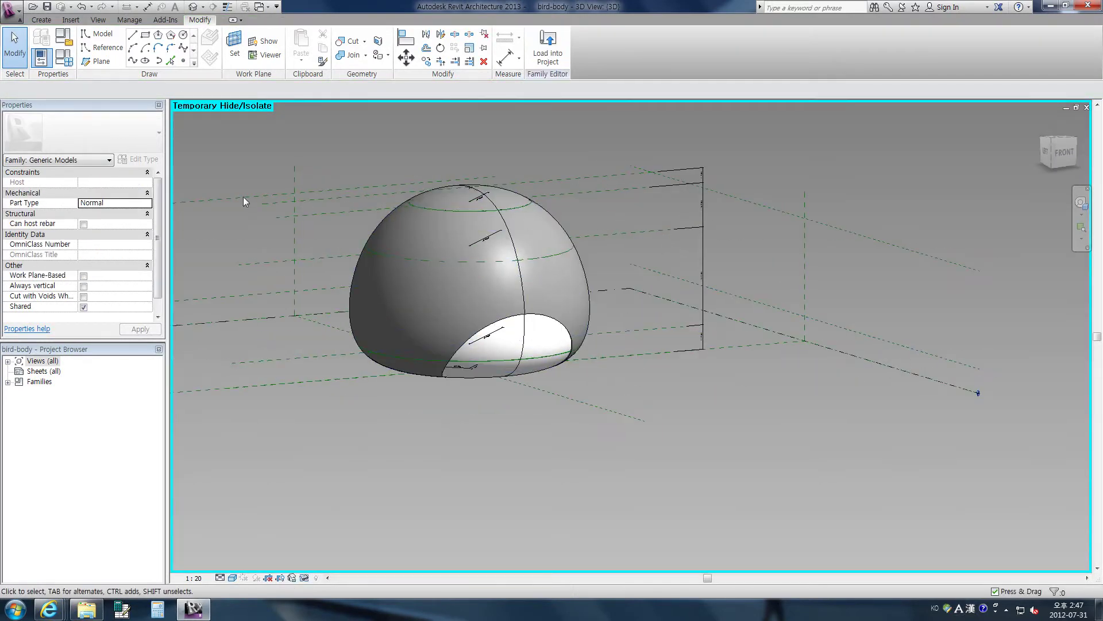
left_click(67, 60)
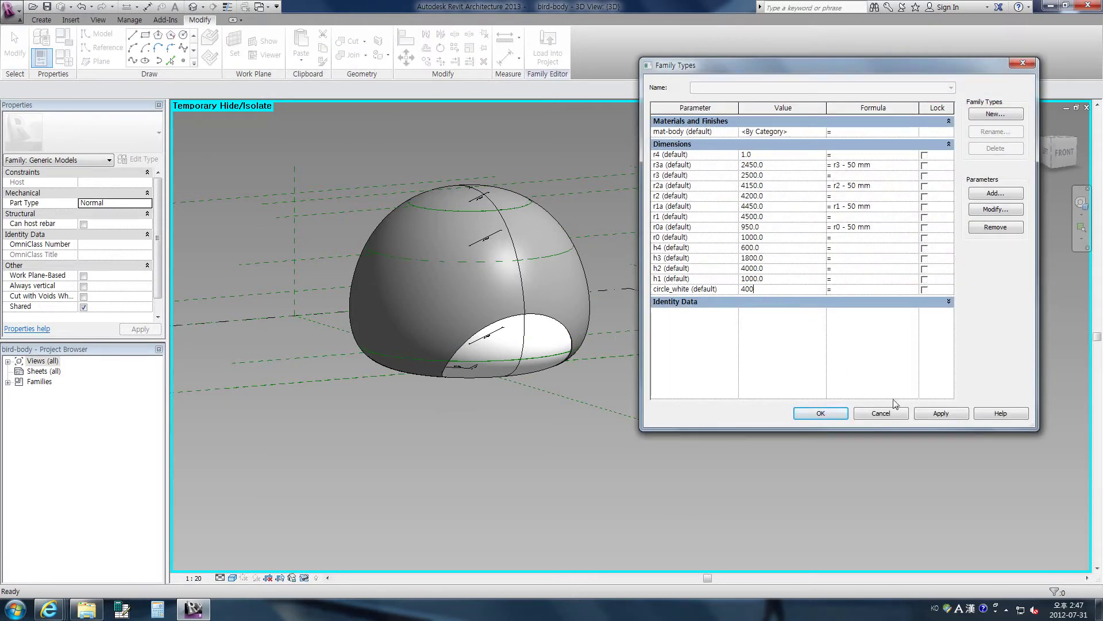
left_click(928, 412)
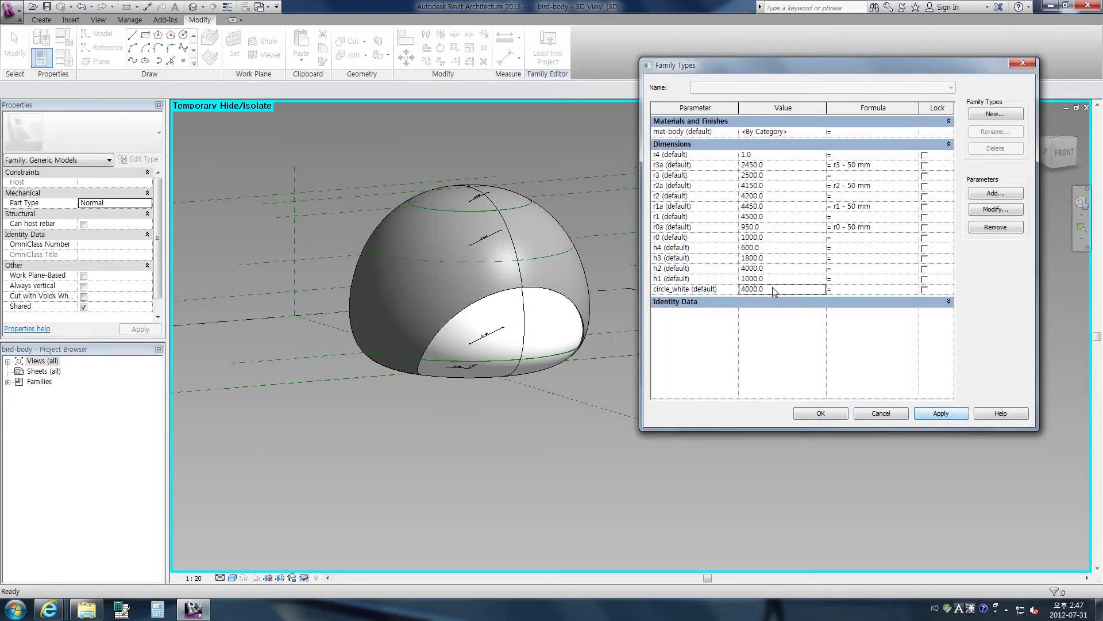
left_click(931, 417)
left_click(821, 413)
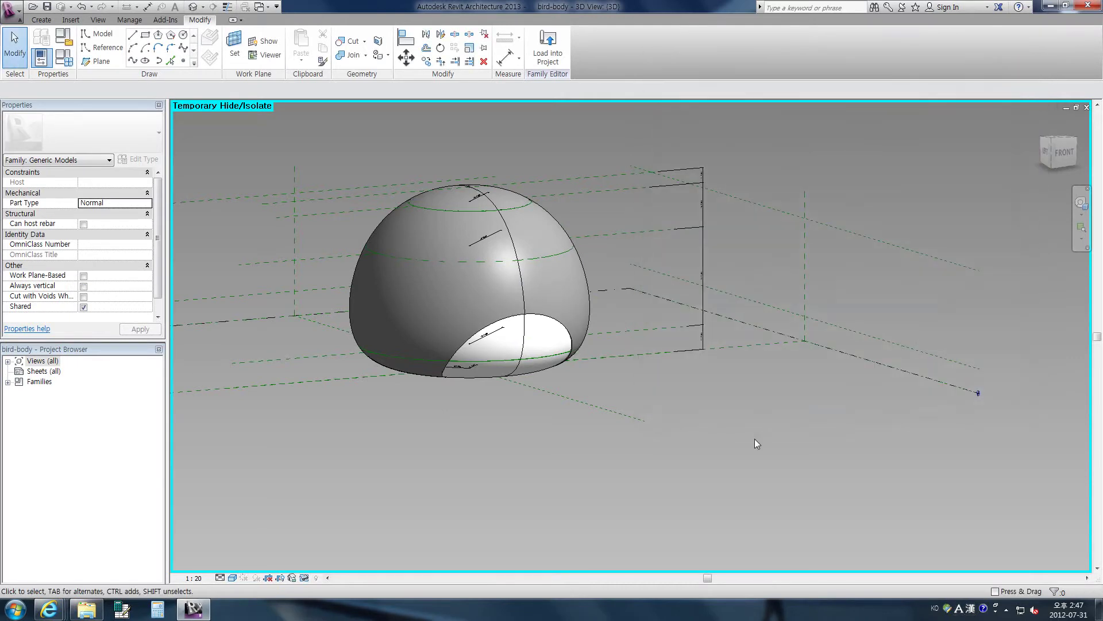
middle_click_drag(776, 382, 804, 437, "shift")
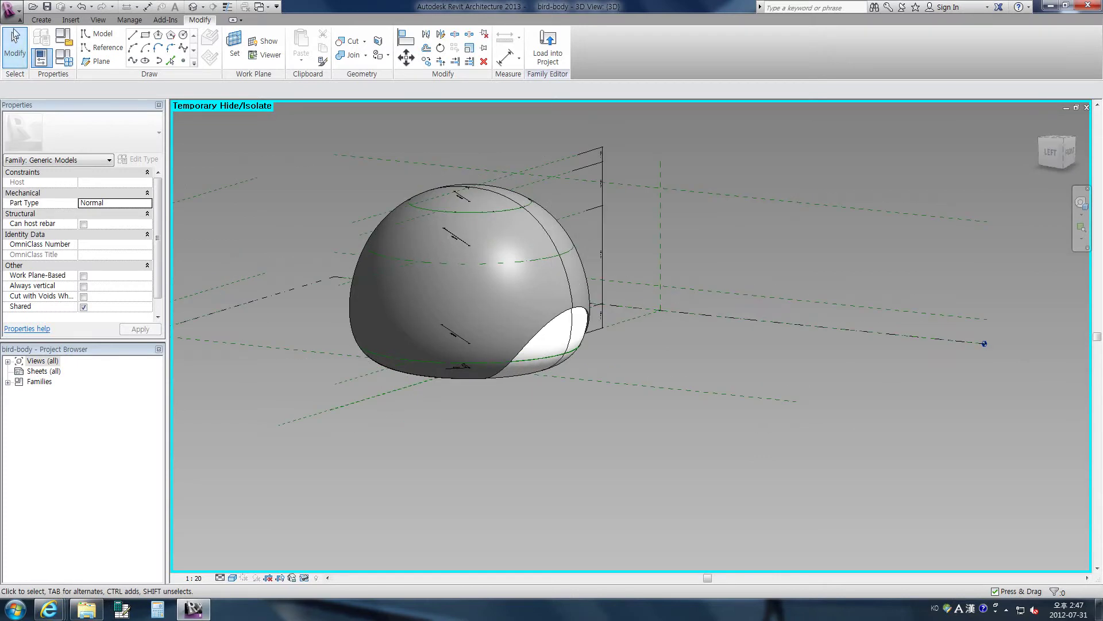
Close the bird-body family and answer its save prompt.
left_click(10, 8)
left_click(21, 288)
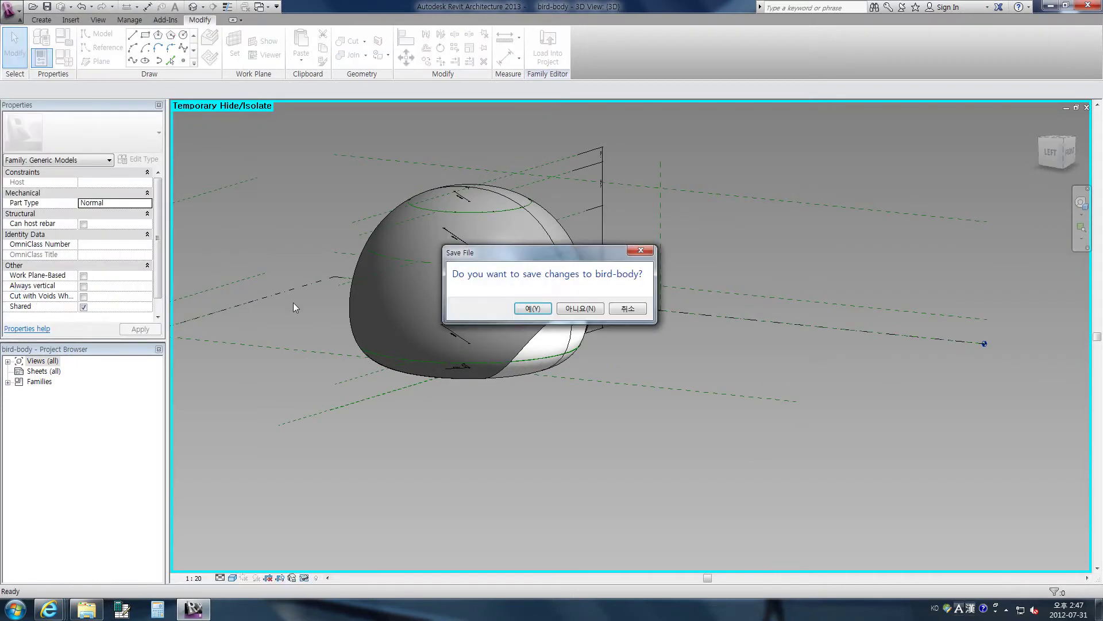
left_click(580, 309)
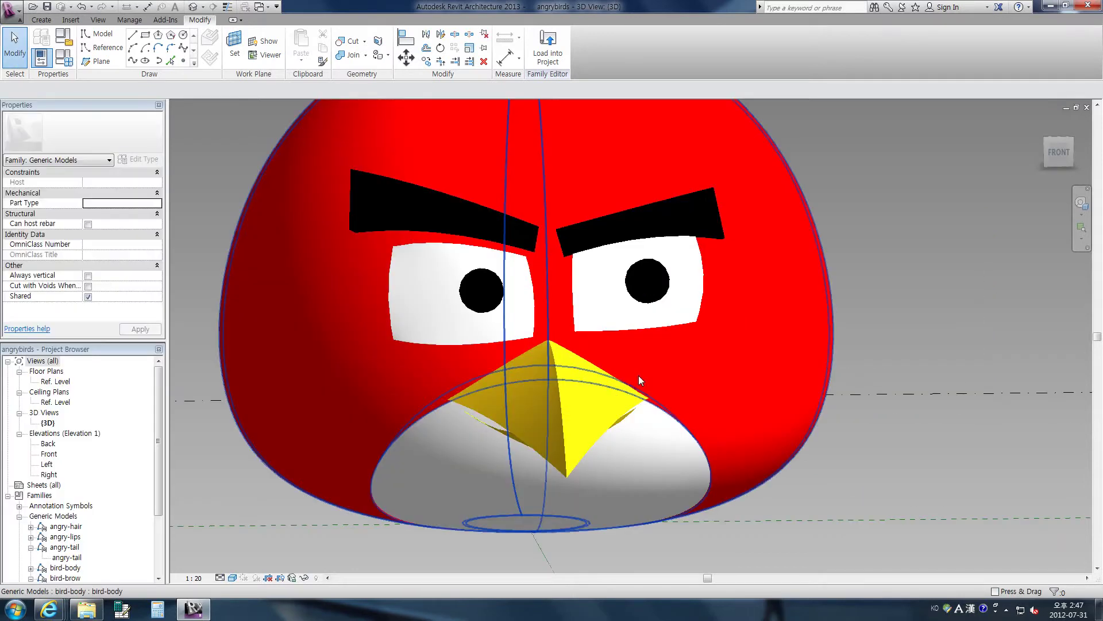
Select the yellow beak and open its angry-lips family for editing.
left_click(570, 415)
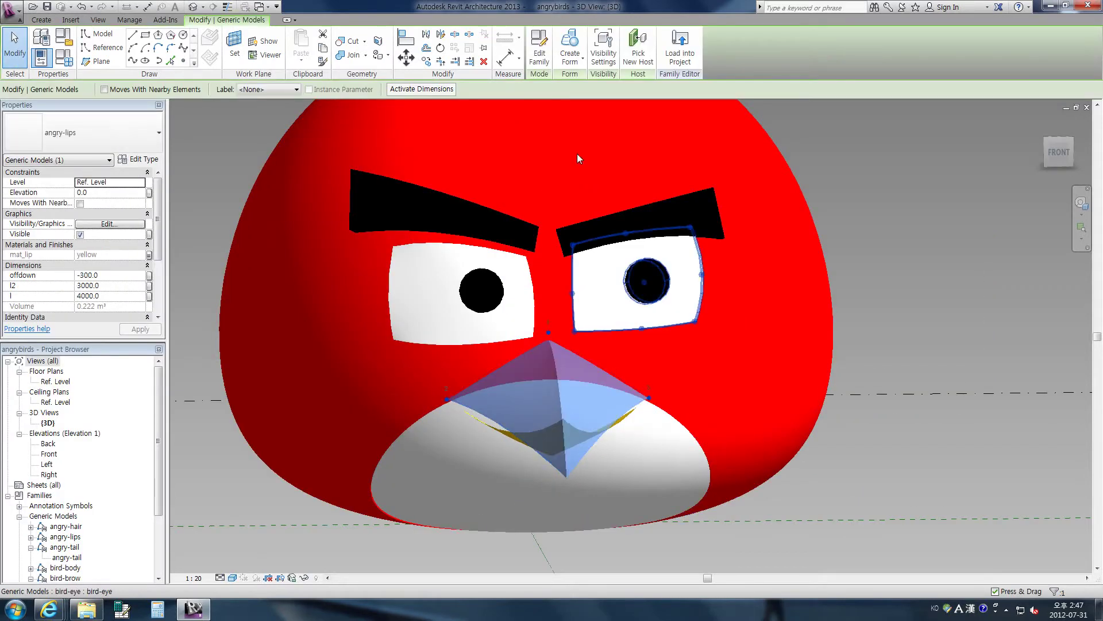
left_click(539, 55)
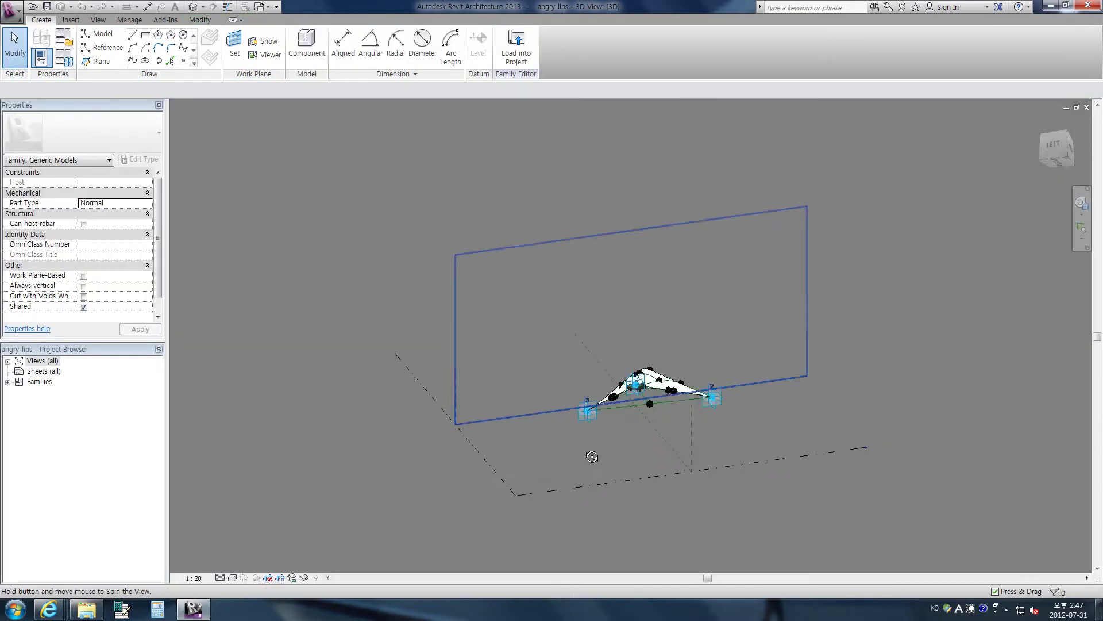
mouse_move(755, 401)
middle_mouse_down("shift")
mouse_move(684, 484)
mouse_move(592, 425)
mouse_move(754, 406)
mouse_move(815, 313)
mouse_move(889, 575)
mouse_move(844, 446)
mouse_move(931, 483)
mouse_move(840, 418)
mouse_move(734, 399)
mouse_move(768, 357)
middle_mouse_up("shift")
Drag a corner adaptive point of the angry-lips surface to reshape the beak.
left_click(768, 358)
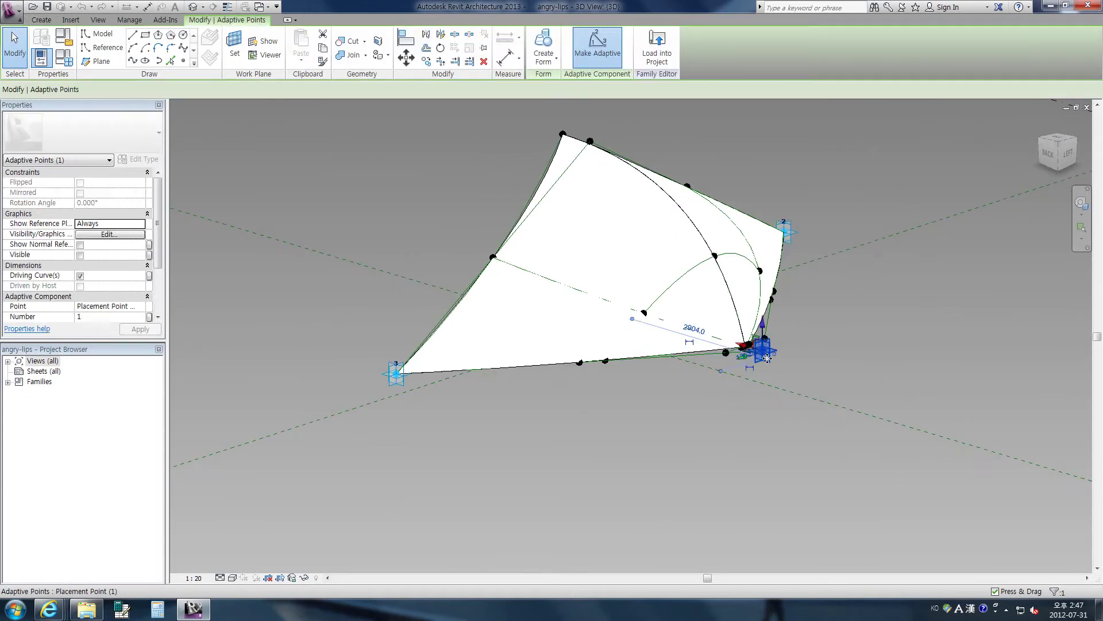
mouse_move(766, 357)
left_mouse_down()
mouse_move(769, 338)
mouse_move(758, 344)
left_mouse_up()
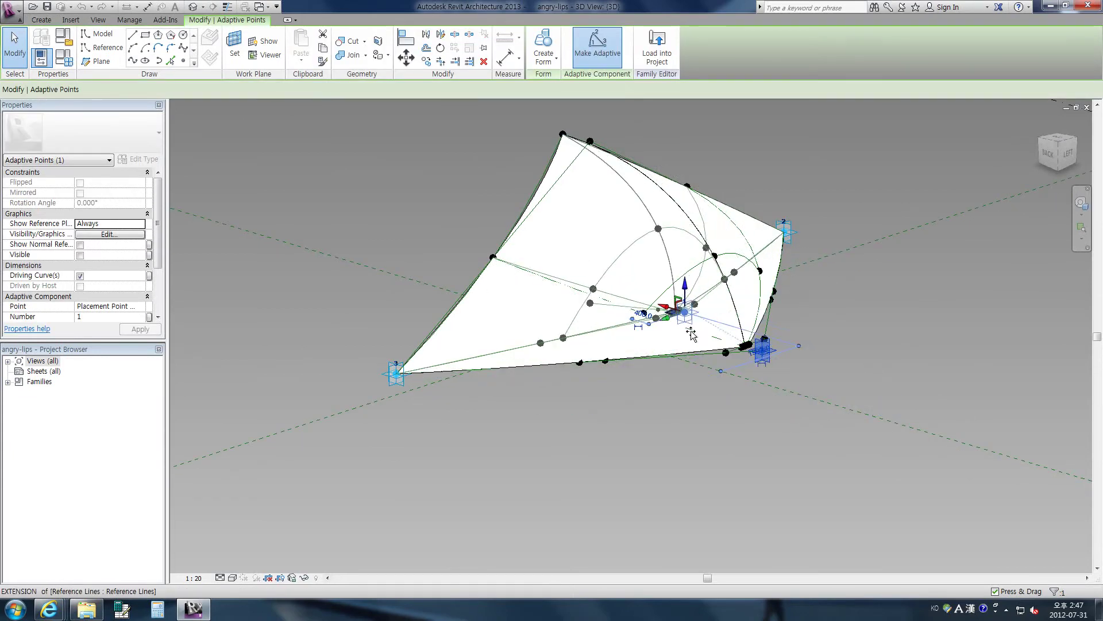
left_click(633, 443)
mouse_move(639, 440)
middle_mouse_down("shift")
mouse_move(706, 431)
mouse_move(690, 425)
middle_mouse_up("shift")
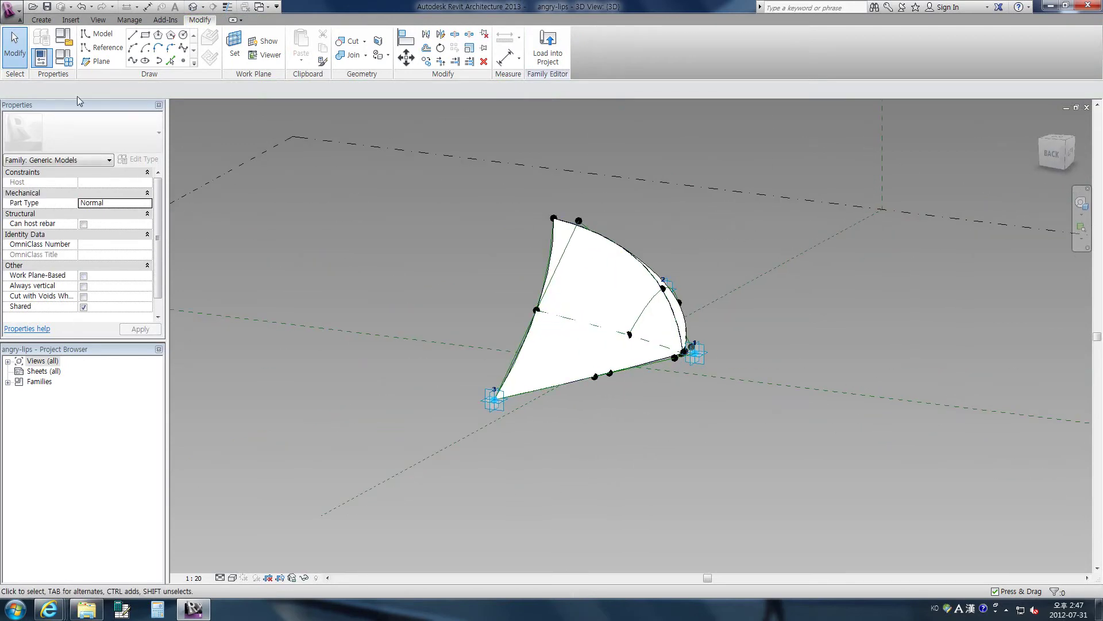
left_click(63, 58)
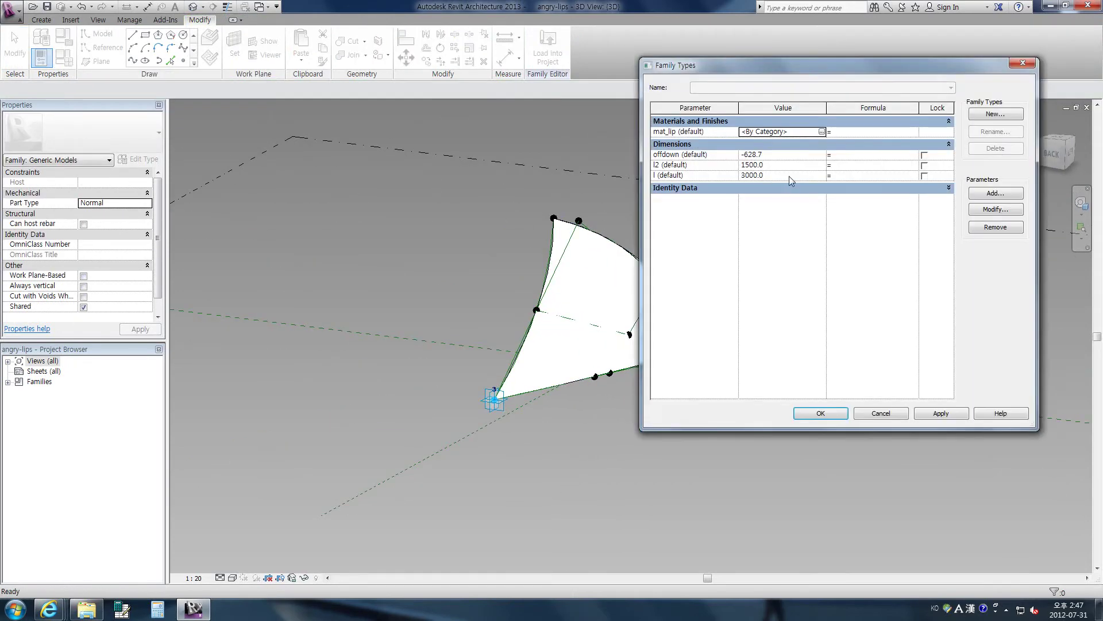
Set the beak's l to 6000 and offdown to -1500, then close angry-lips.
left_click_drag(781, 71, 185, 81)
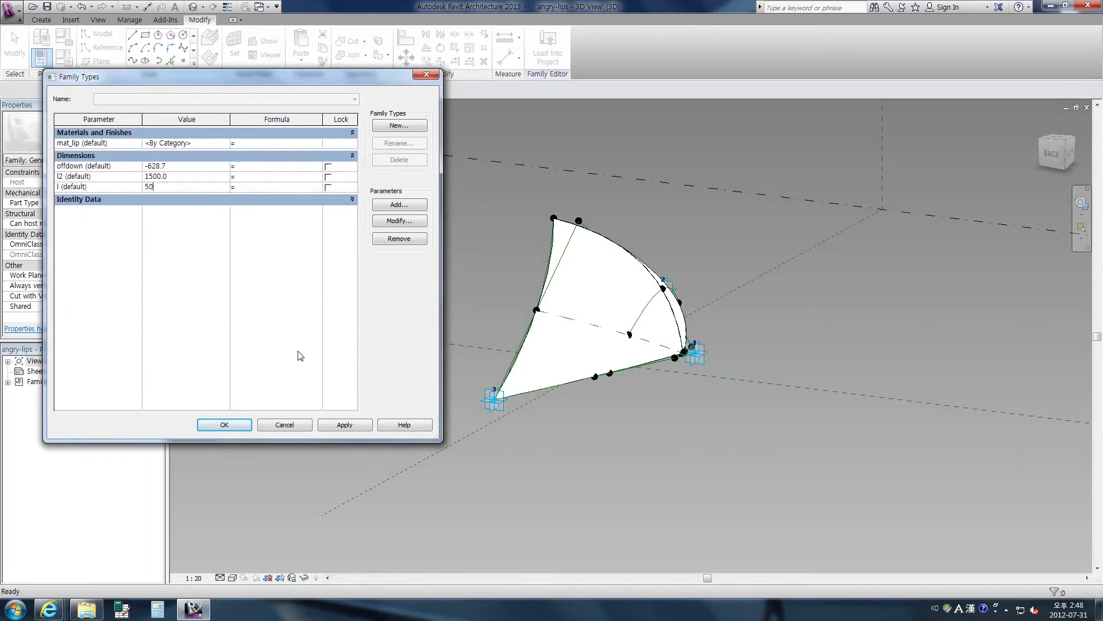
left_click(326, 430)
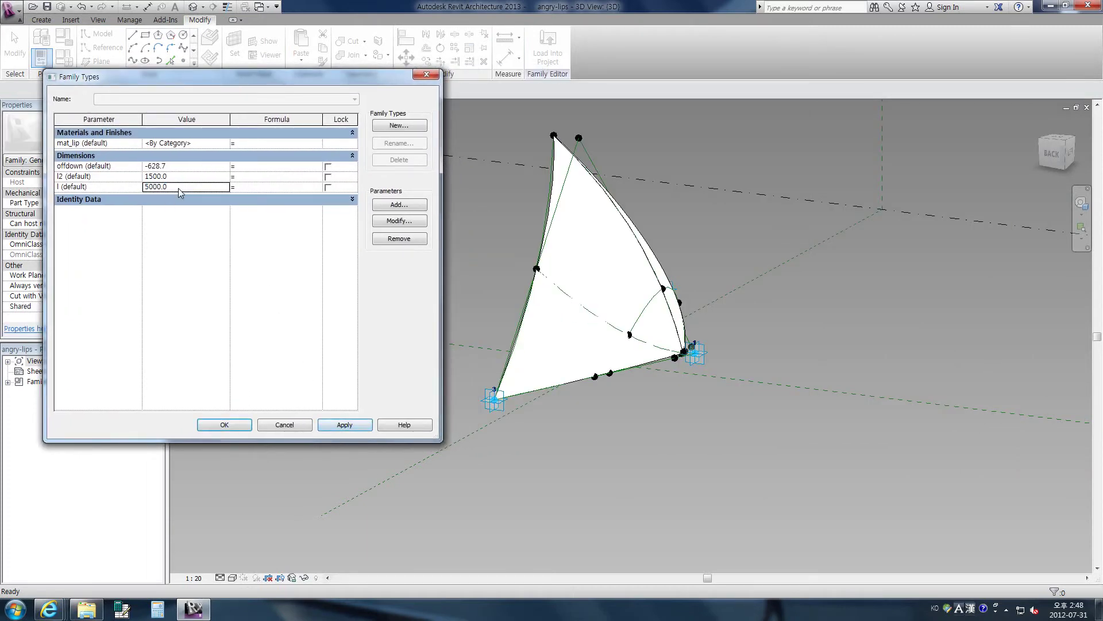
type("6000")
left_click(321, 426)
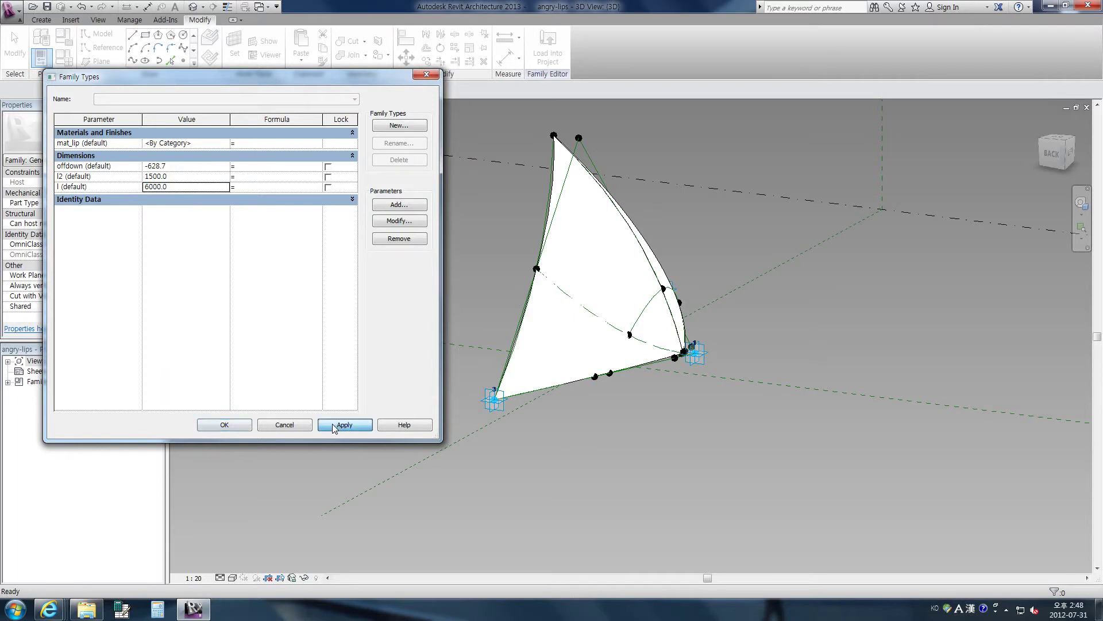
left_click(181, 166)
type("-1500")
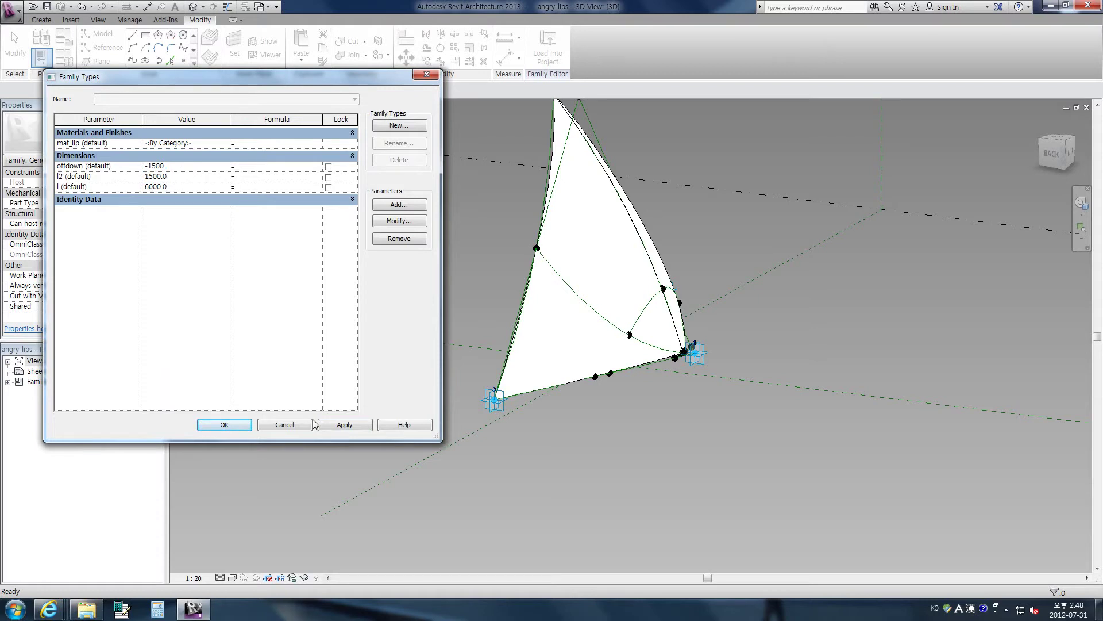
left_click(339, 426)
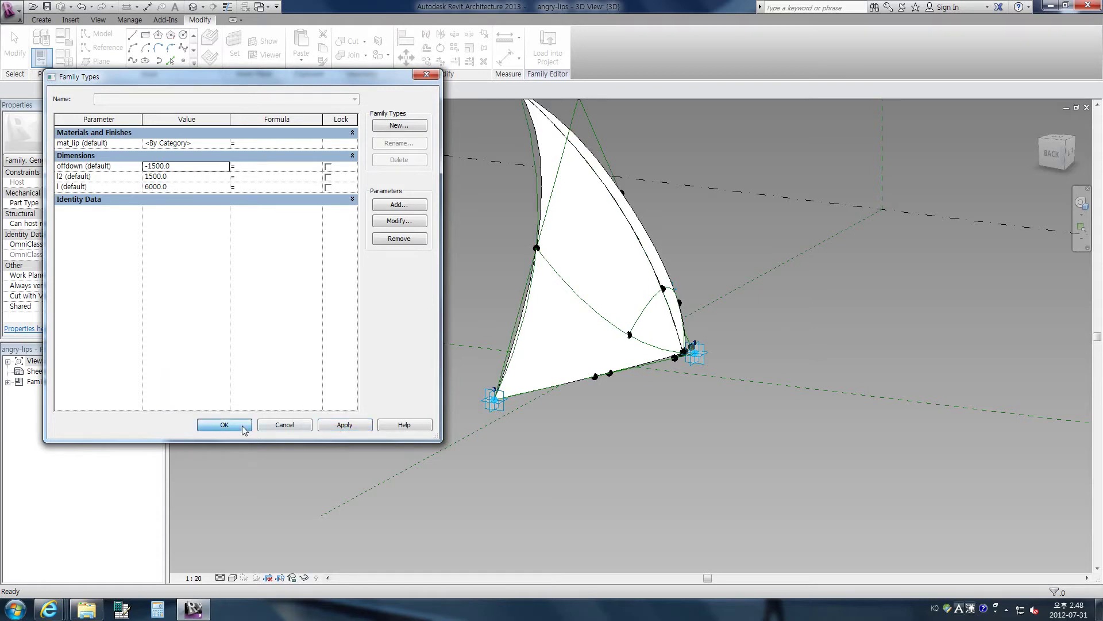
left_click(244, 430)
left_click(11, 10)
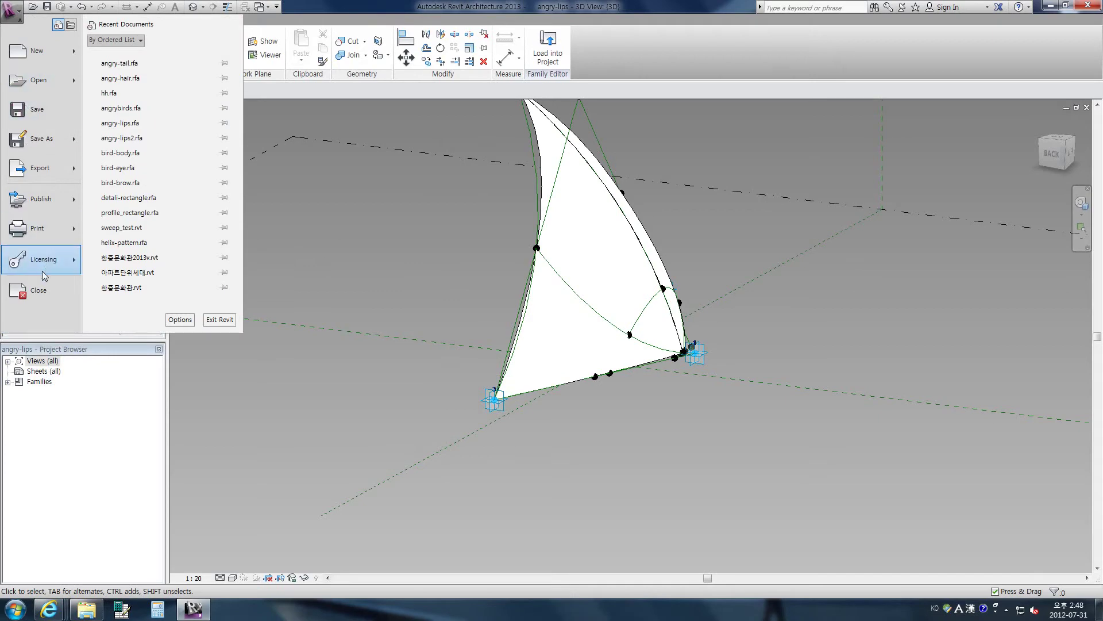
left_click(38, 289)
Save angry-lips, return to the project, and delete the eye on the face's left.
left_click(581, 308)
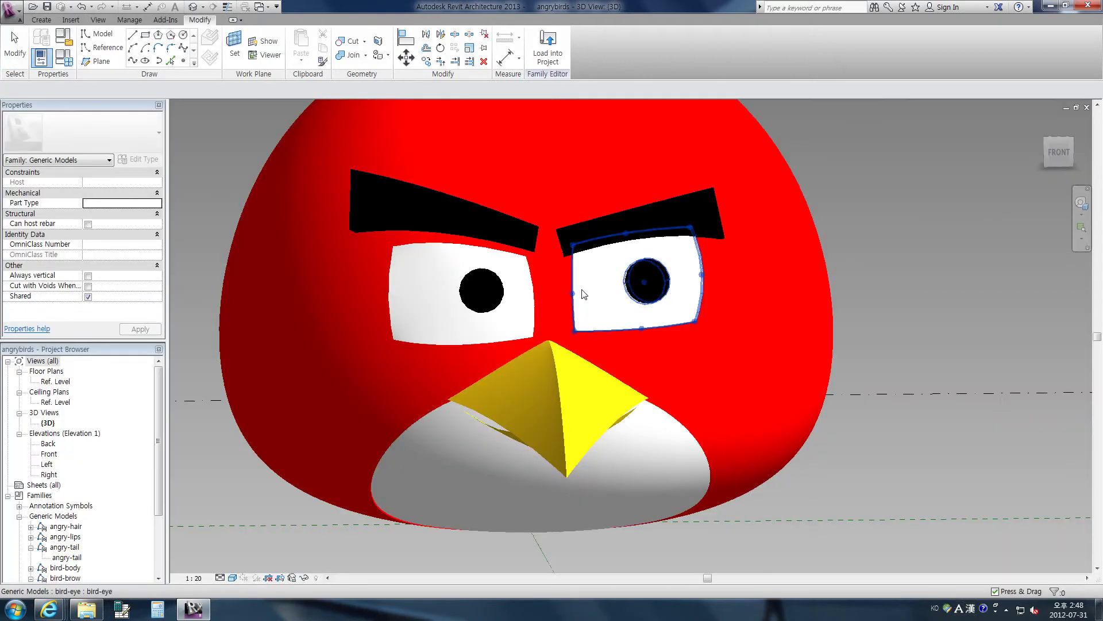
scroll(582, 296, "down", 2)
mouse_move(581, 299)
middle_mouse_down("shift")
mouse_move(670, 397)
mouse_move(509, 414)
mouse_move(609, 414)
mouse_move(510, 334)
middle_mouse_up("shift")
left_click(678, 391)
scroll(609, 414, "up", 2)
scroll(608, 413, "up", 2)
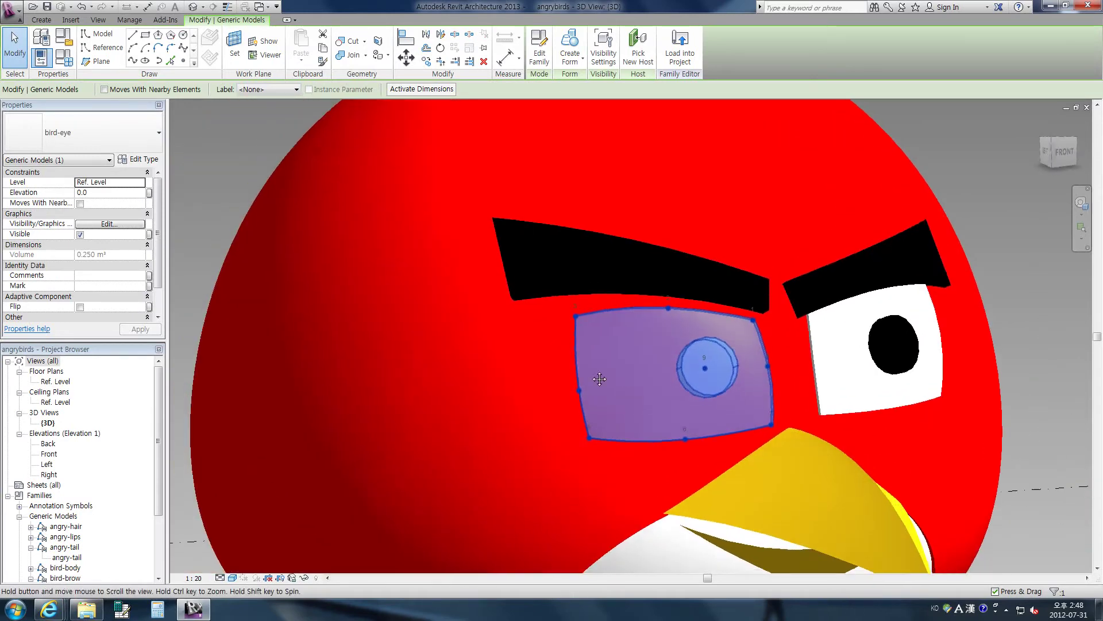
scroll(510, 333, "up", 2)
scroll(510, 334, "up", 2)
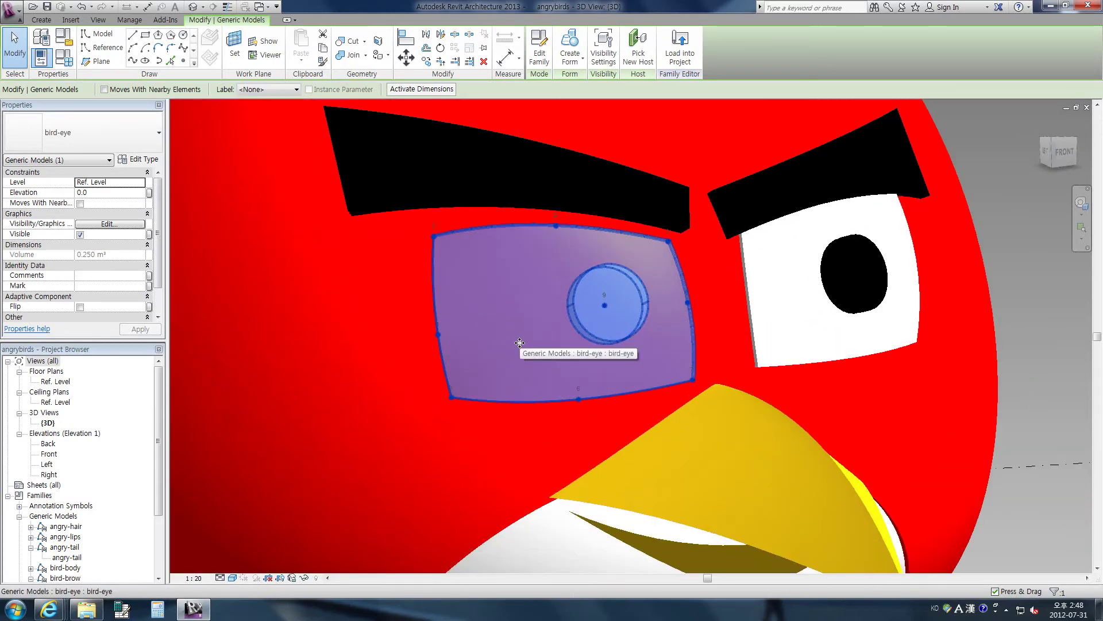
key("Delete")
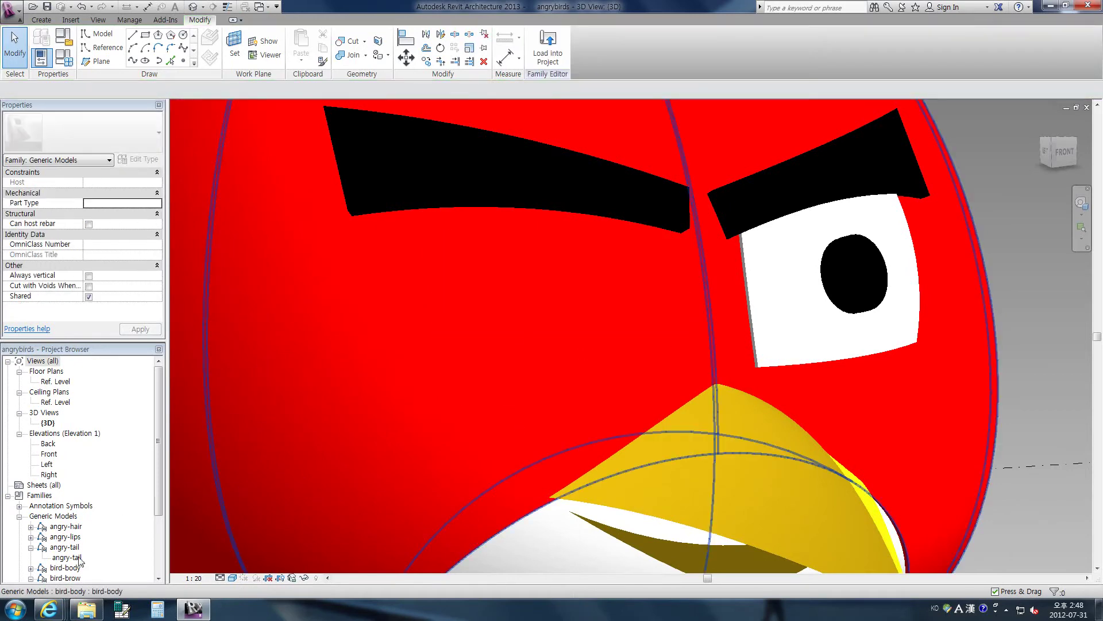
Pick the bird-eye type from the Project Browser families and drag it onto the face.
left_click(68, 557)
scroll(70, 554, "down", 2)
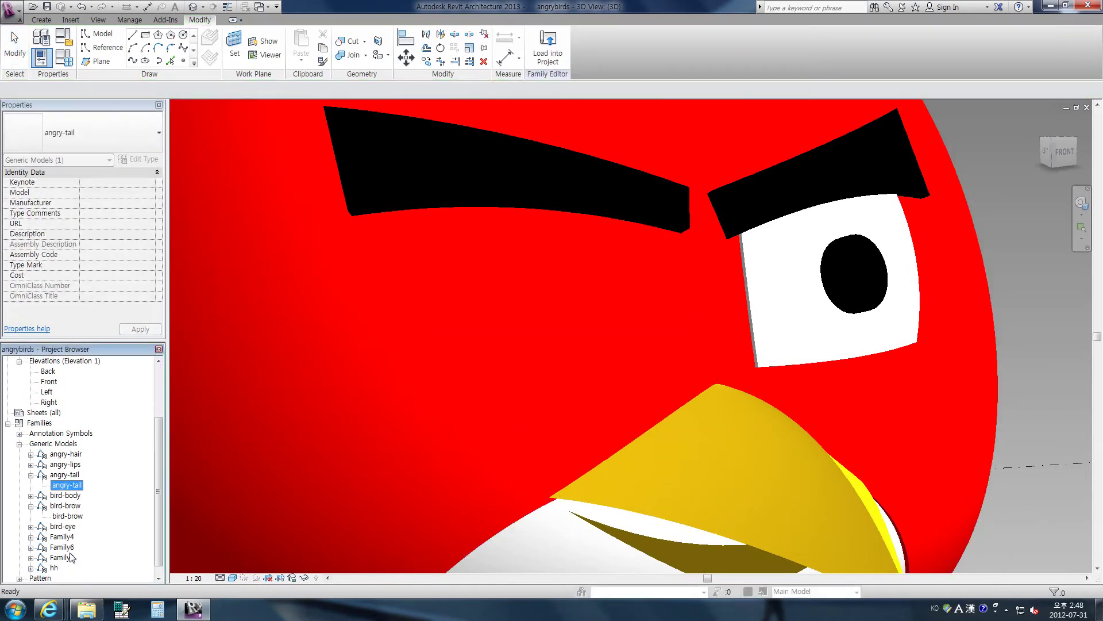
scroll(69, 550, "down", 2)
left_click(31, 516)
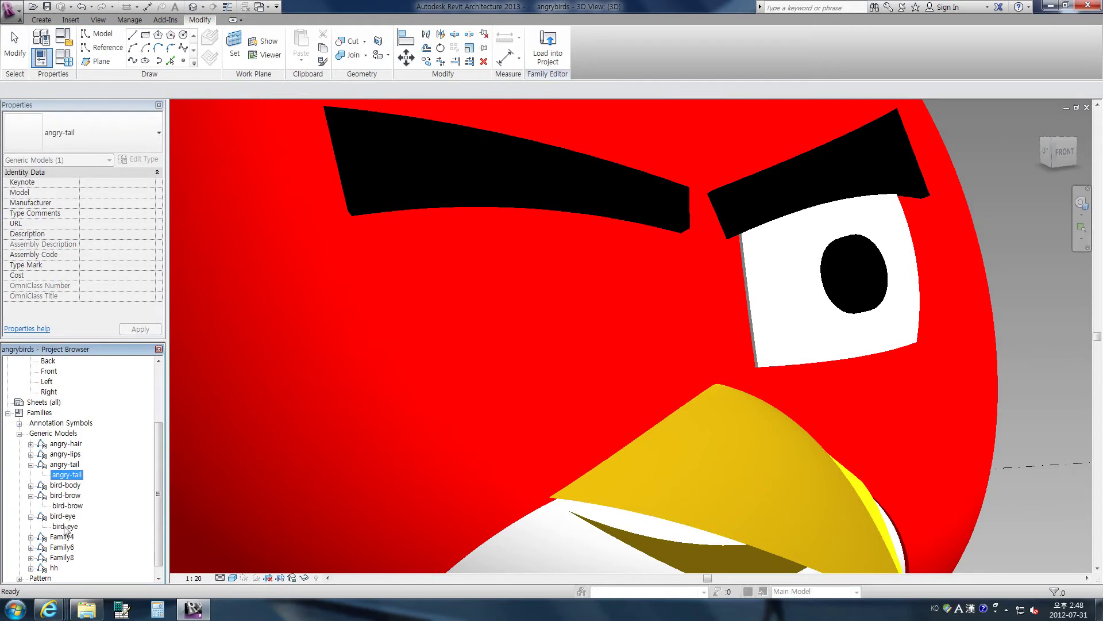
left_click(68, 527)
left_click_drag(549, 411, 663, 312)
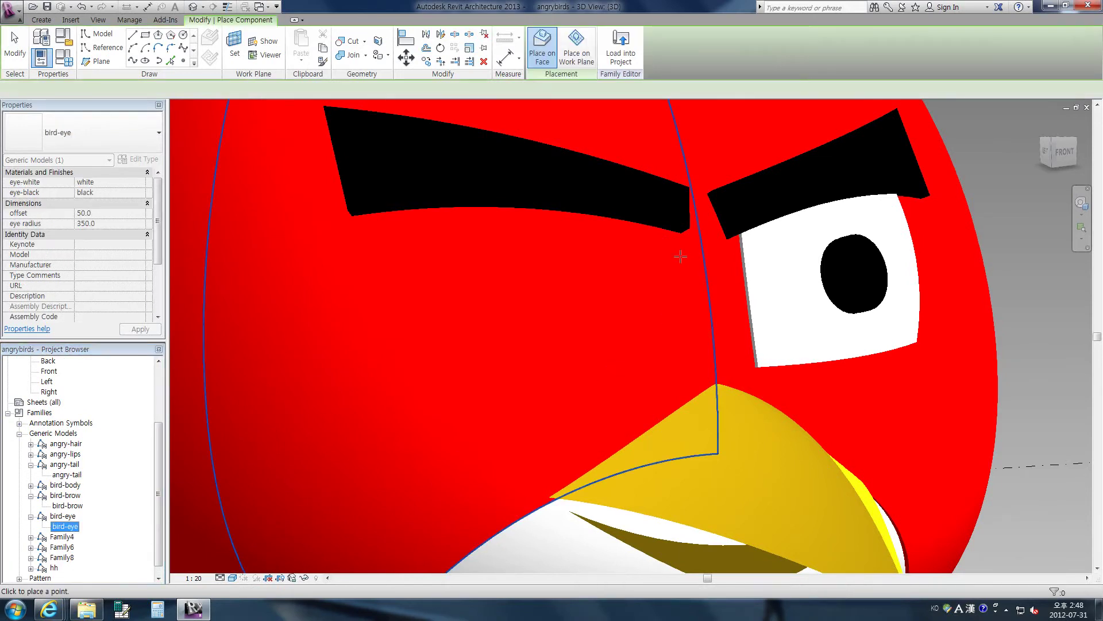
Place the new bird-eye's adaptive points under the brow to fill the left eye.
left_click(685, 248)
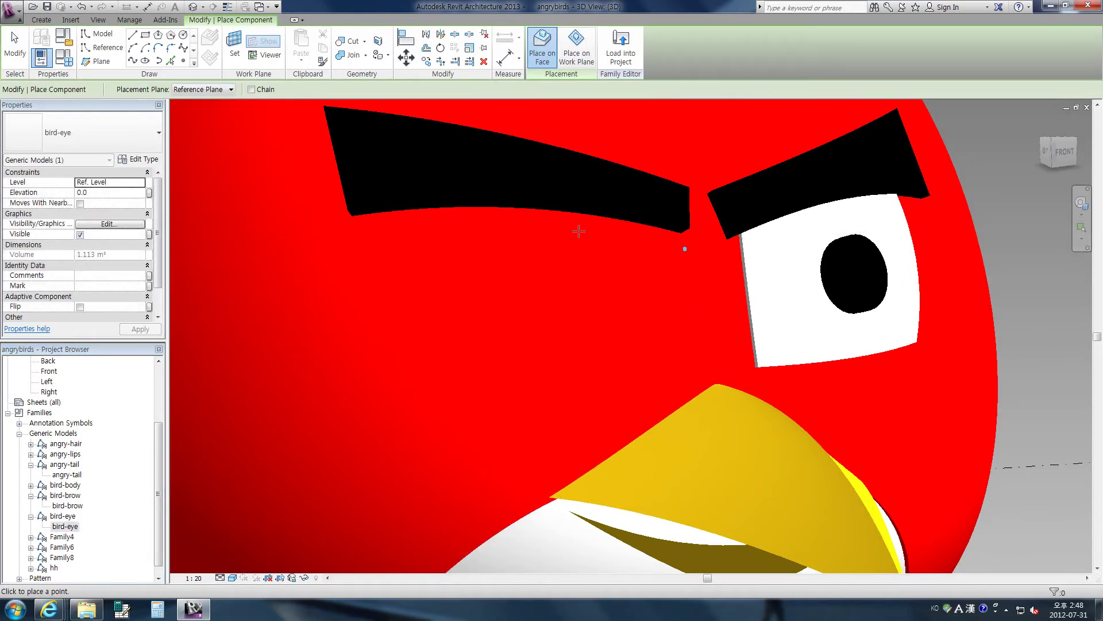
left_click(448, 246)
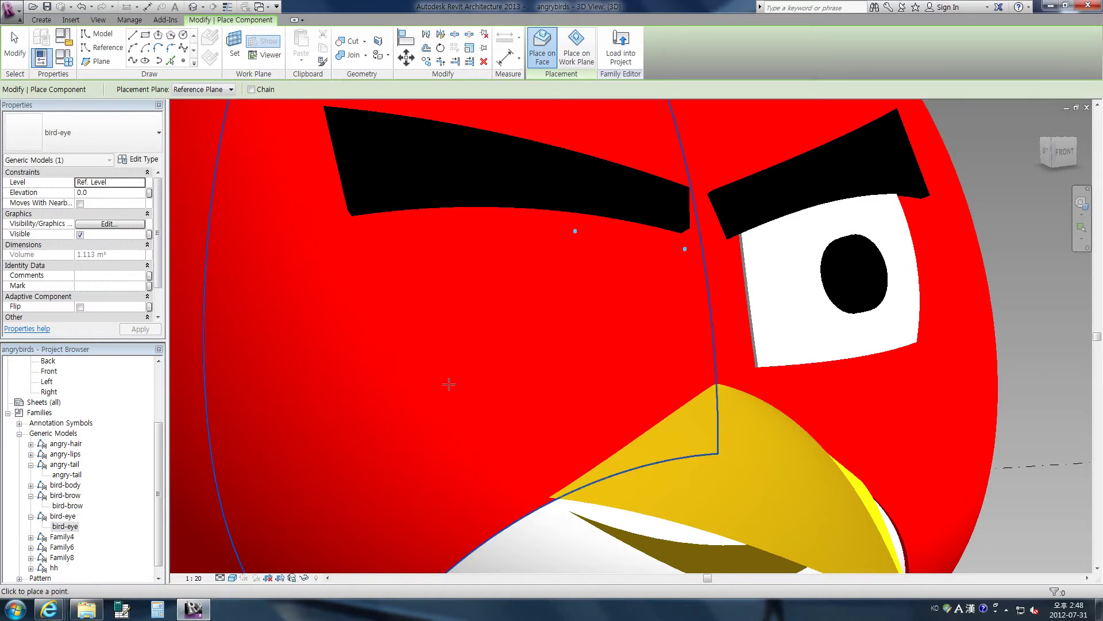
left_click(507, 462)
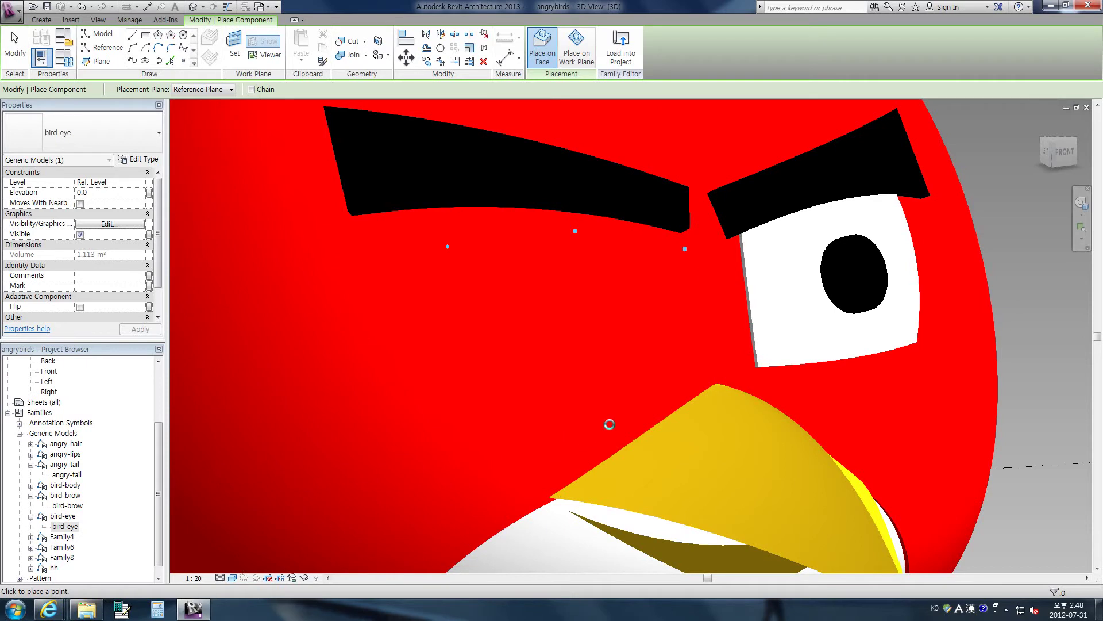
left_click(697, 370)
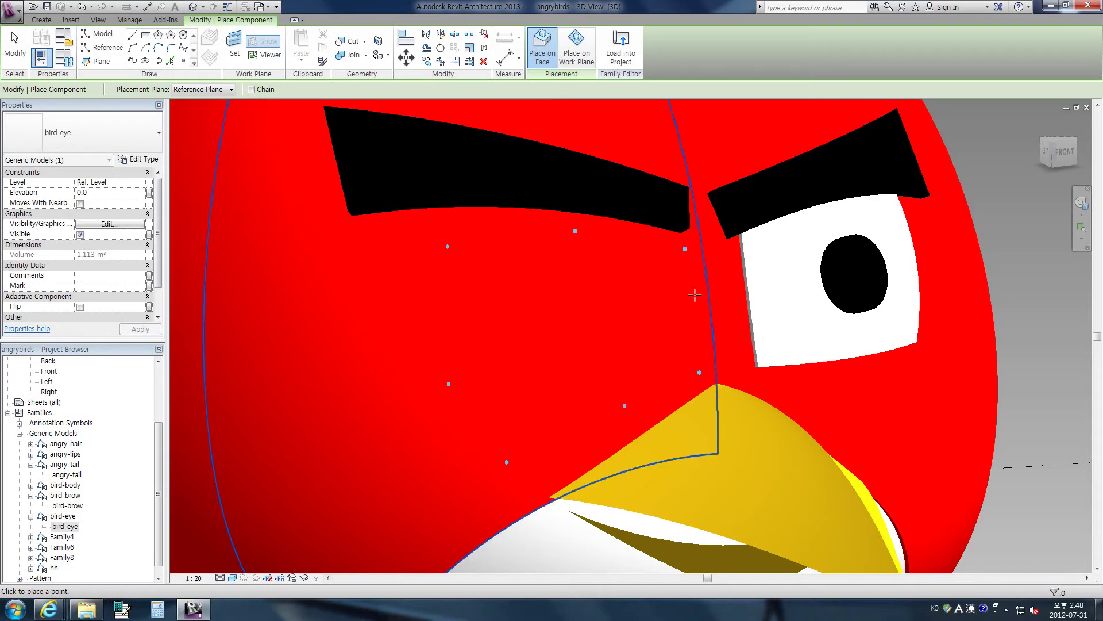
left_click(519, 359)
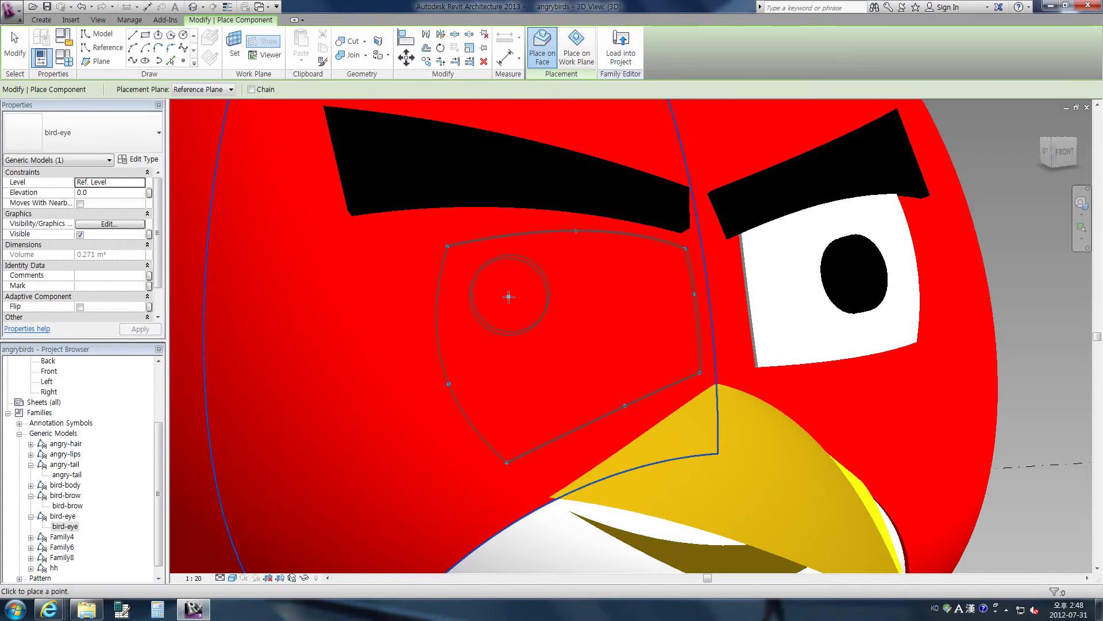
left_click(509, 297)
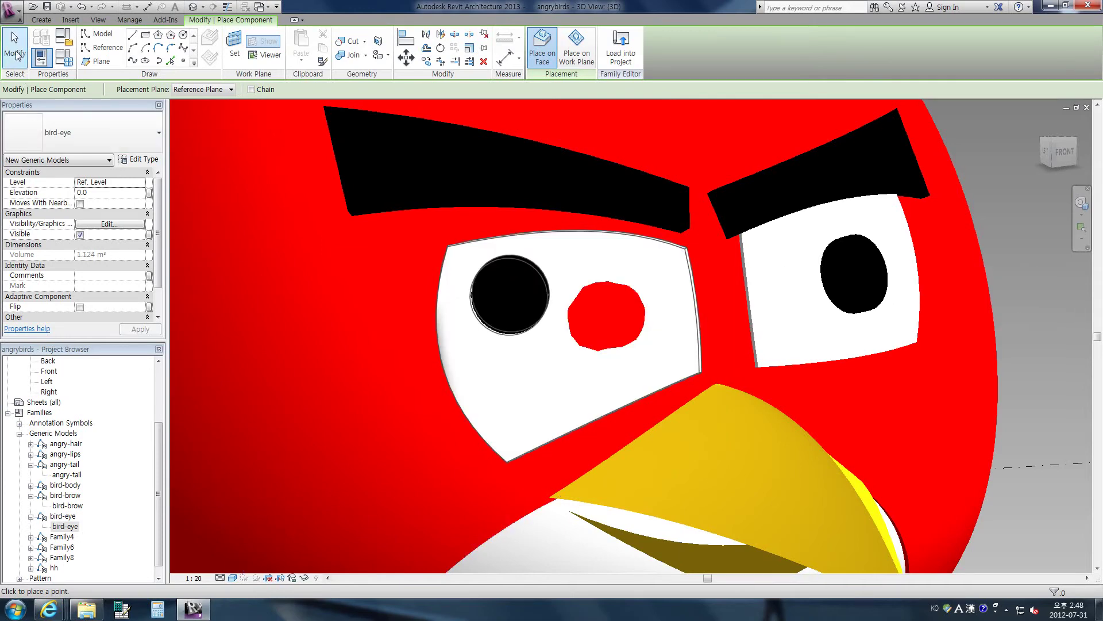
left_click(18, 54)
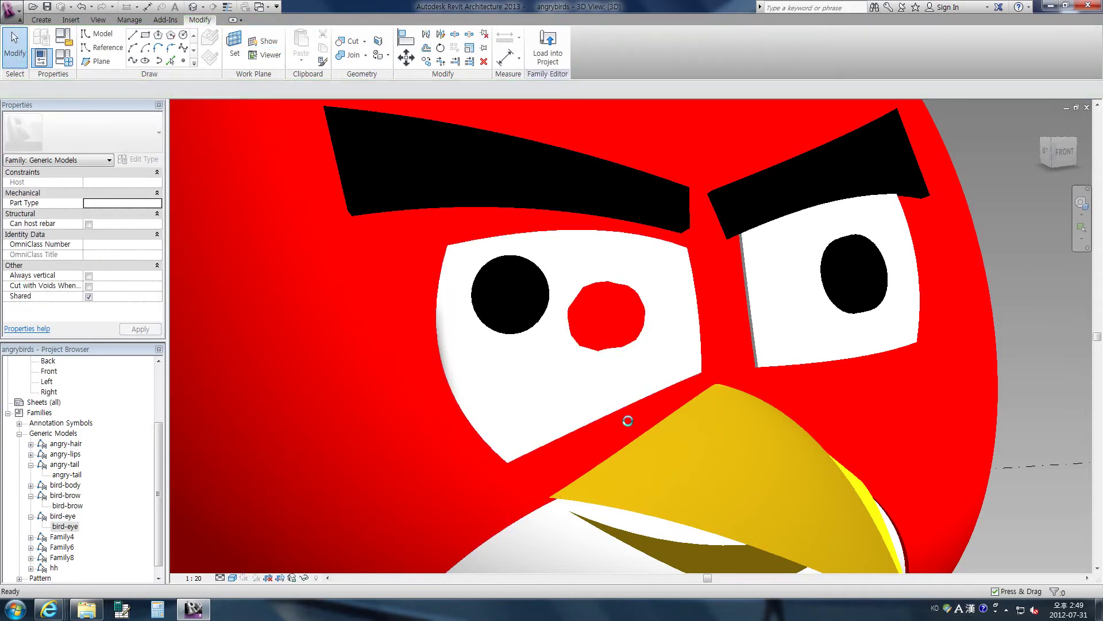
scroll(629, 420, "down", 6)
middle_click_drag(629, 422, 633, 450, "shift")
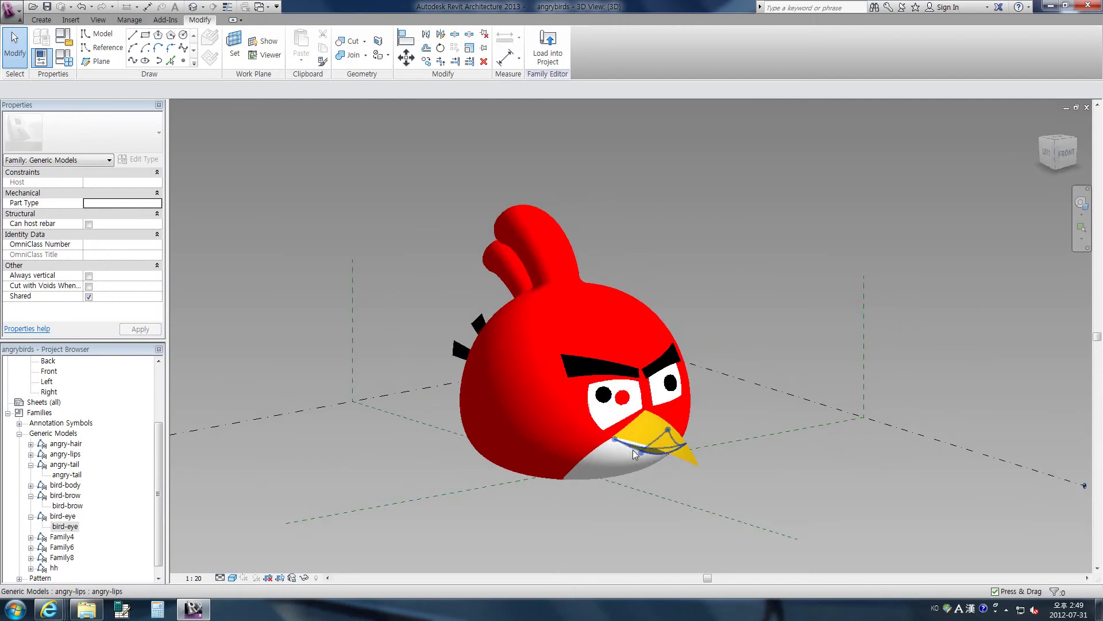
scroll(629, 443, "up", 5)
scroll(629, 442, "up", 3)
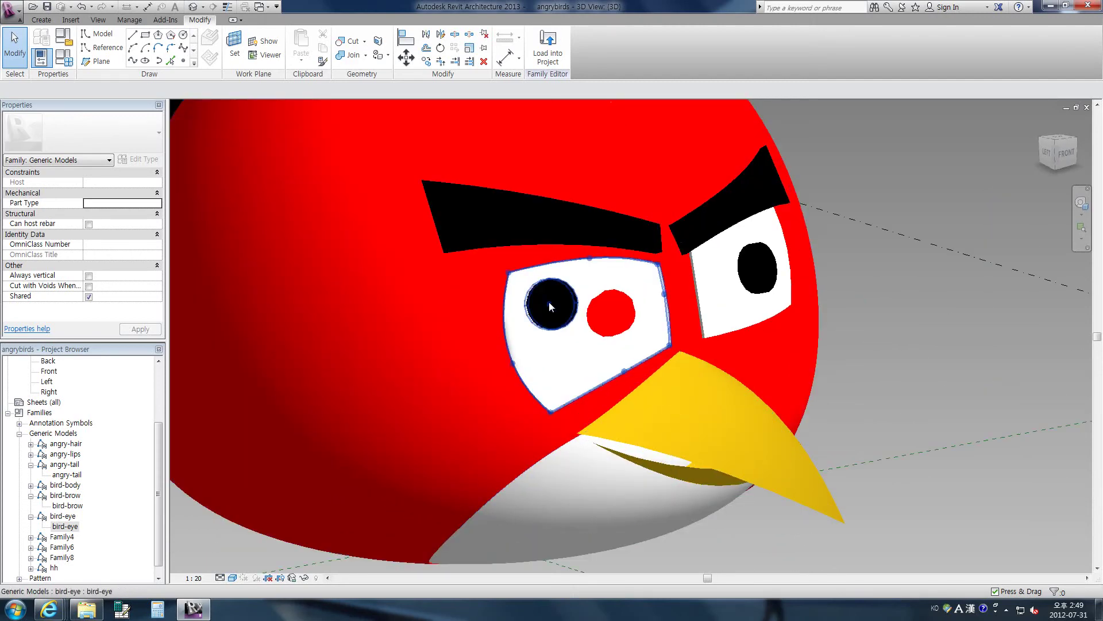
scroll(574, 316, "up", 3)
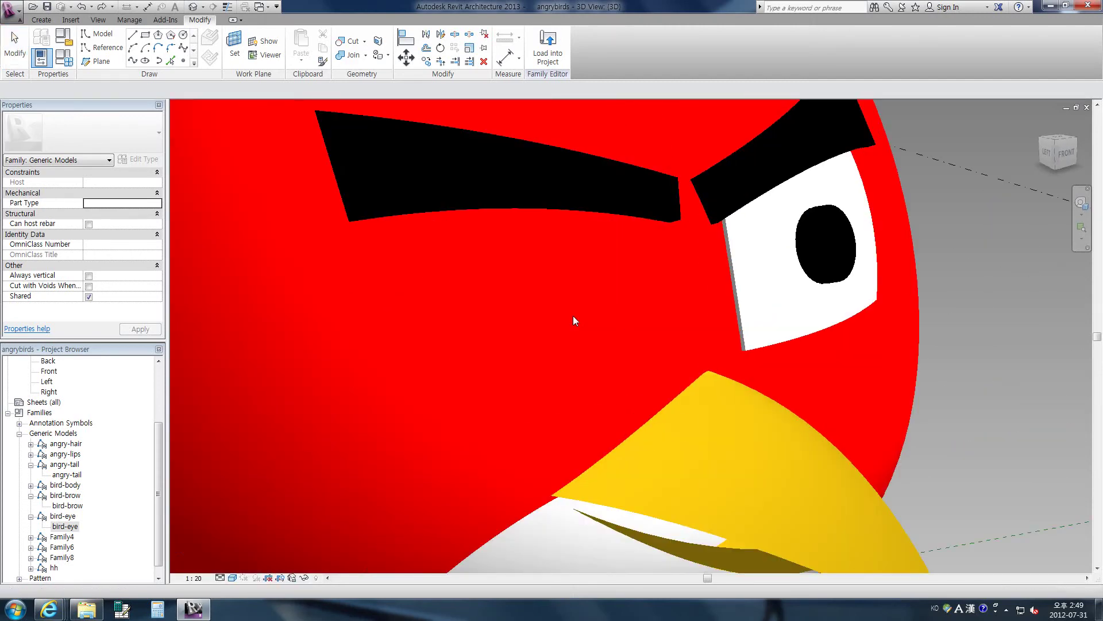
scroll(574, 315, "down", 3)
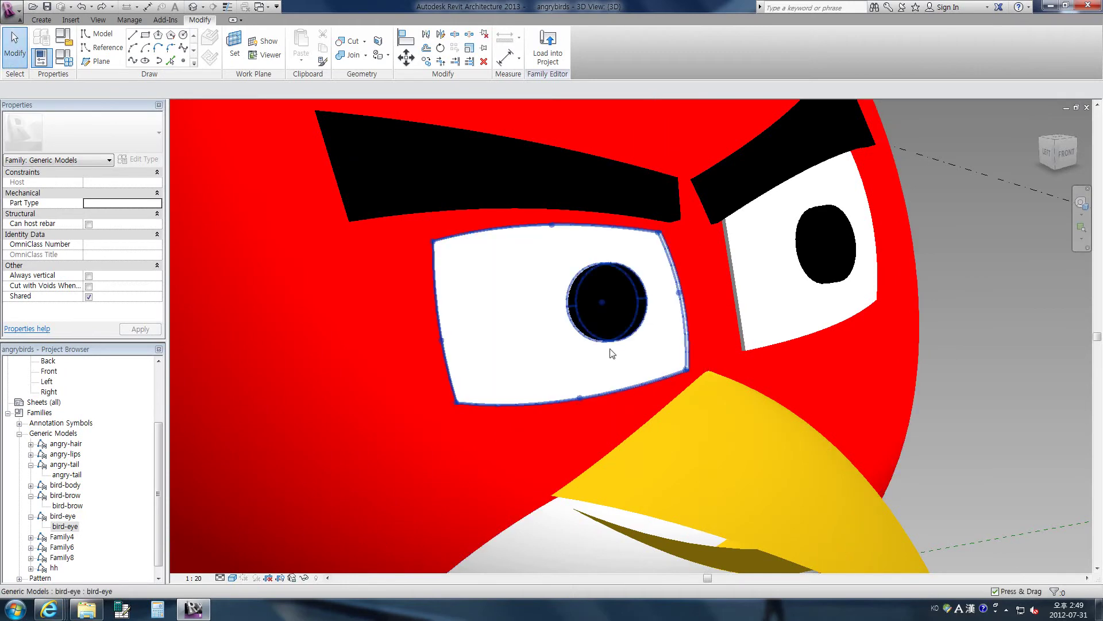
scroll(726, 398, "down", 3)
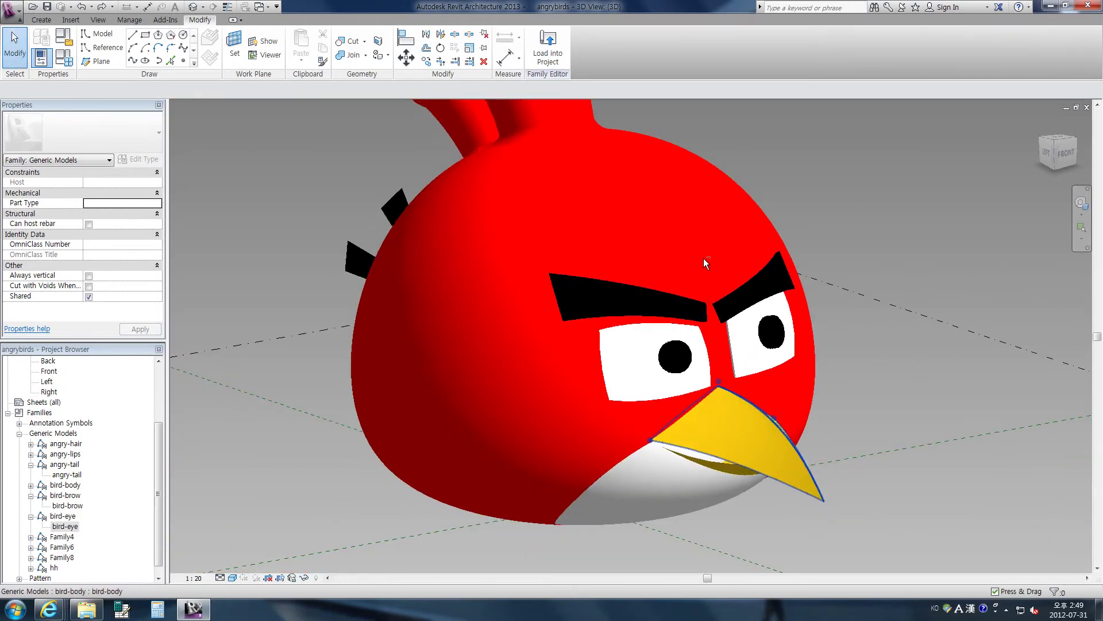
middle_click_drag(709, 325, 385, 277, "shift")
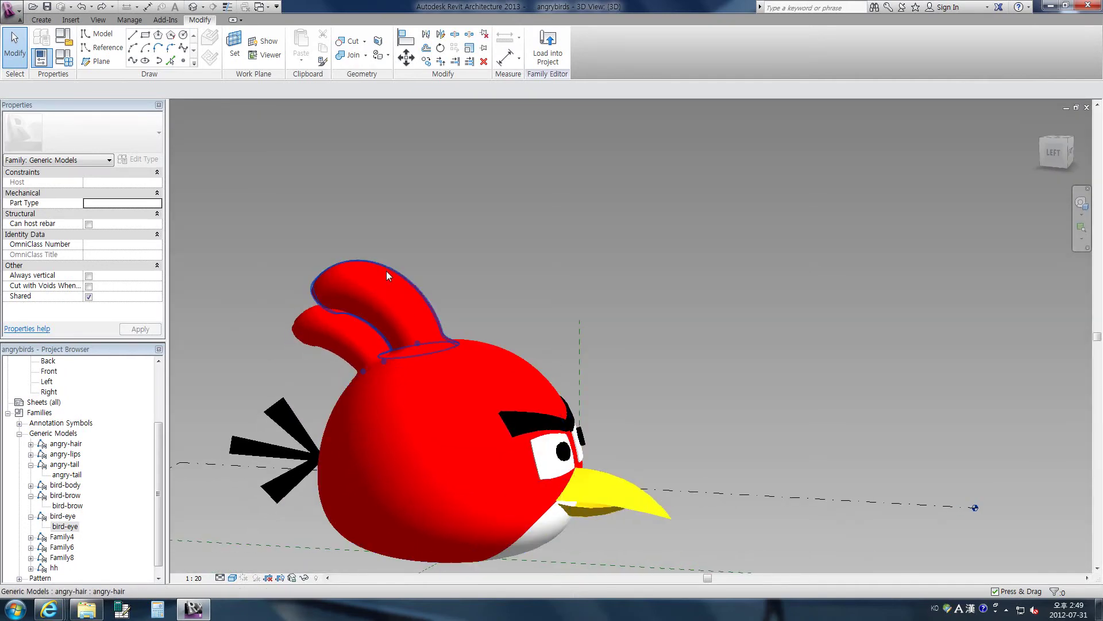
Open the angry-hair tuft family for editing.
left_click(386, 270)
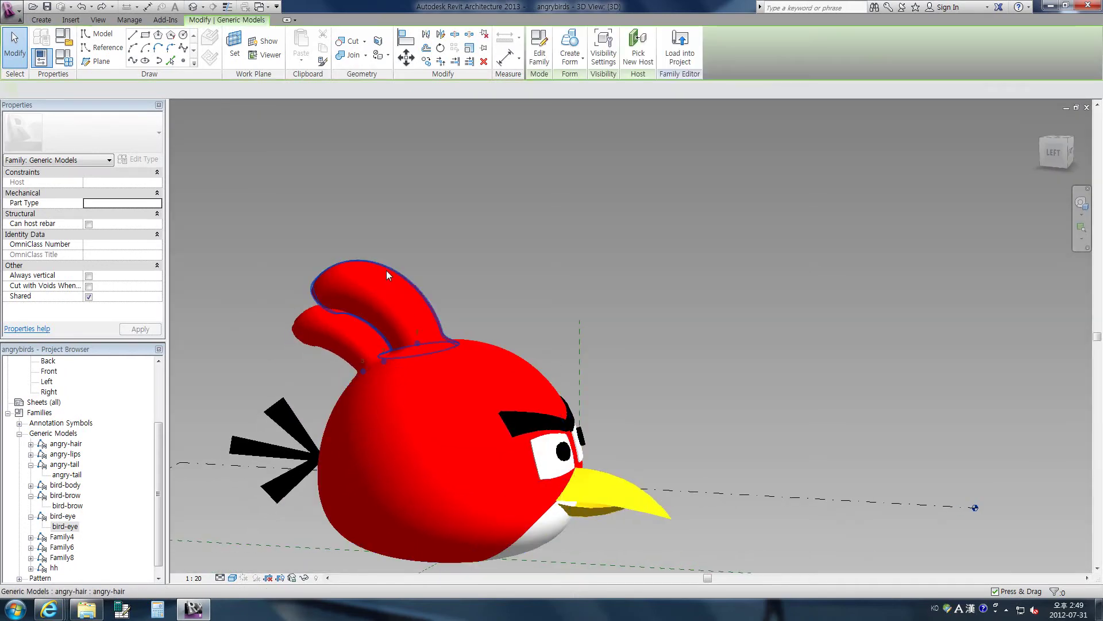
left_click(536, 60)
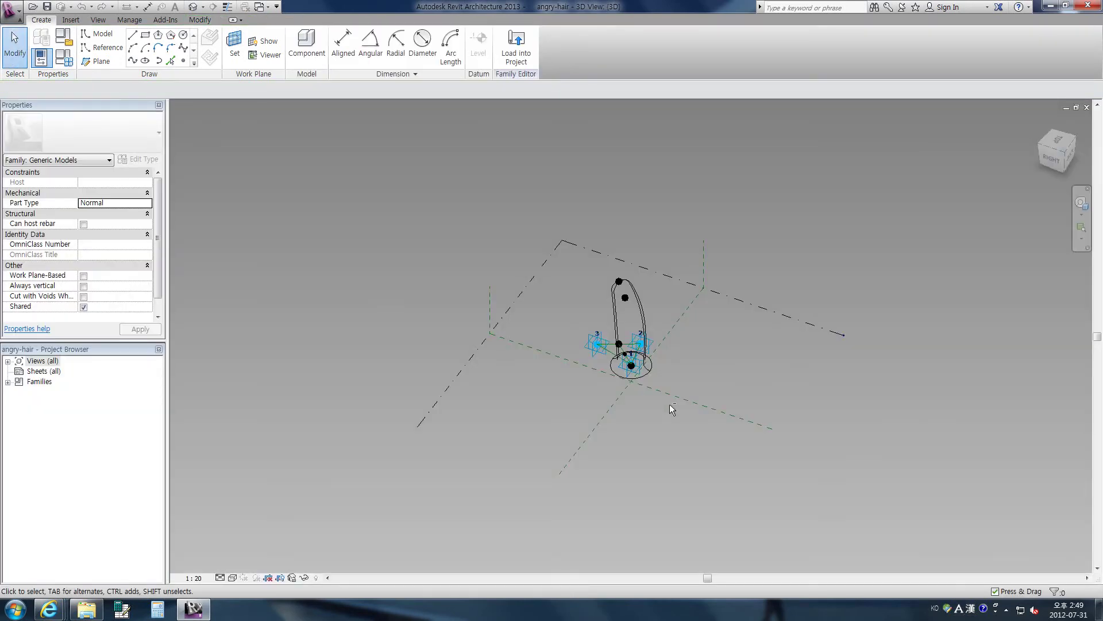
mouse_move(670, 404)
middle_mouse_down("shift")
mouse_move(857, 330)
mouse_move(670, 486)
mouse_move(567, 489)
middle_mouse_up("shift")
scroll(857, 330, "up", 3)
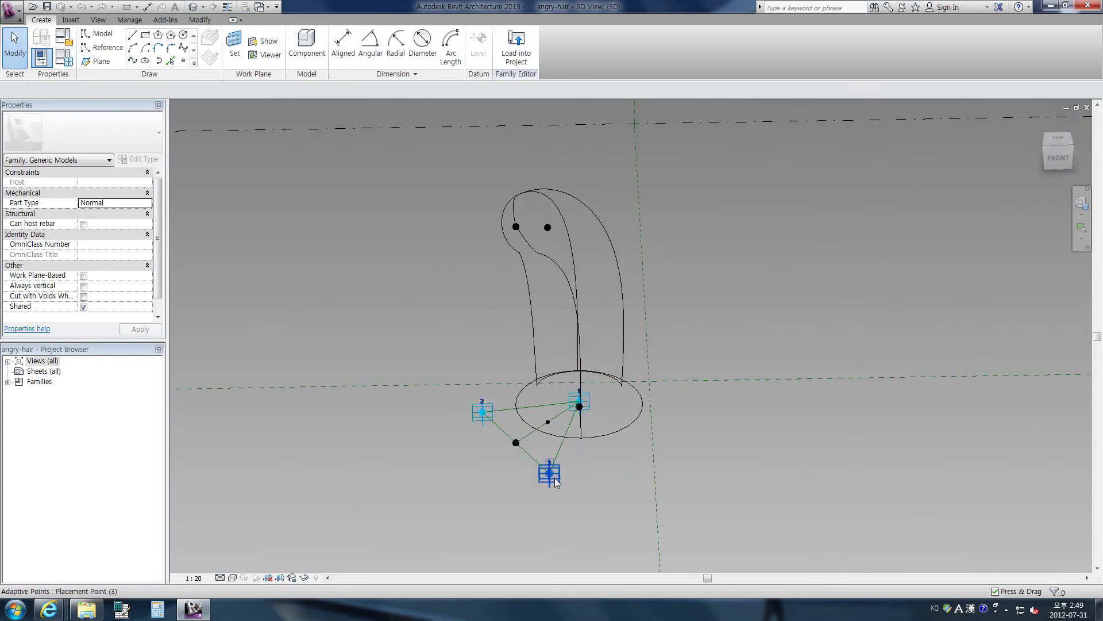
Drag adaptive points 3 and 2 of the tuft to new positions to re-bend it.
left_click(555, 475)
left_click_drag(560, 472, 550, 550)
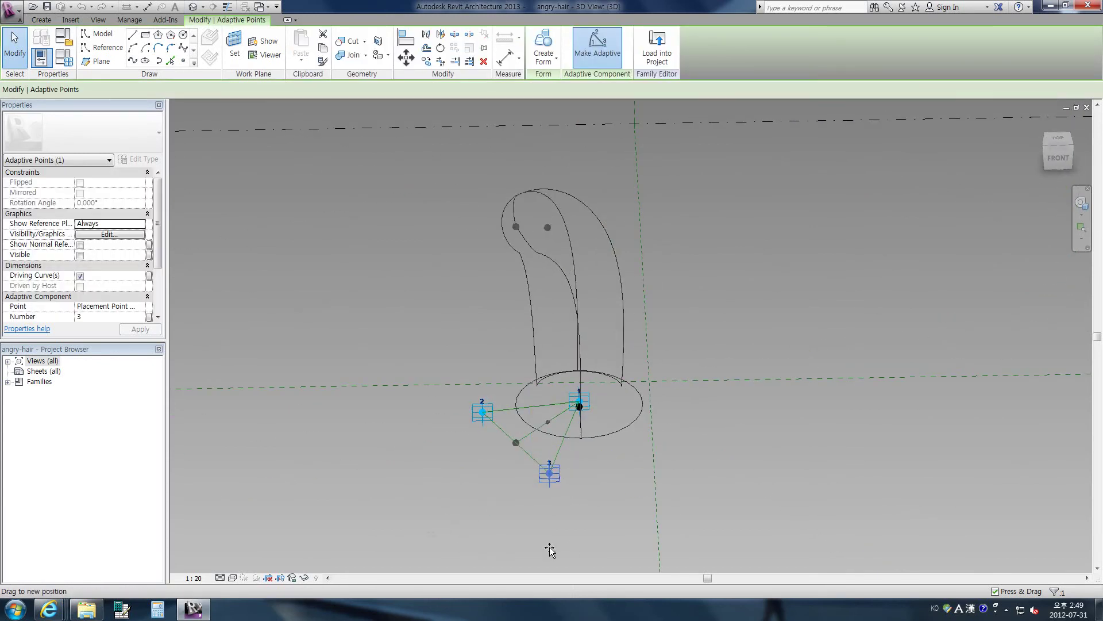
left_click_drag(648, 492, 791, 484)
middle_click_drag(777, 481, 680, 416, "shift")
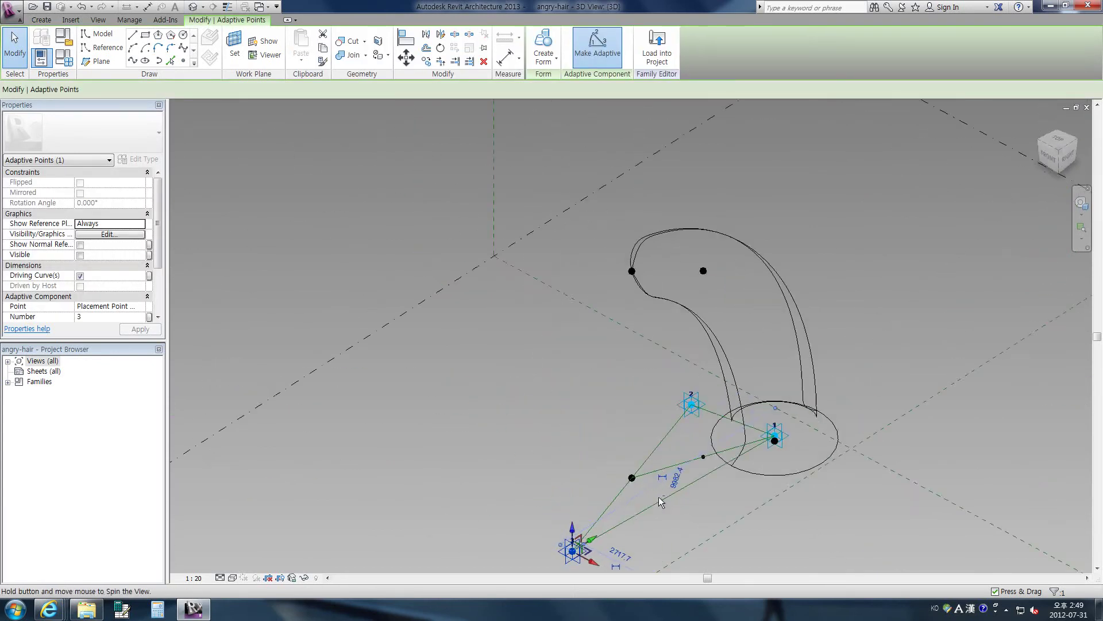
left_click(632, 363)
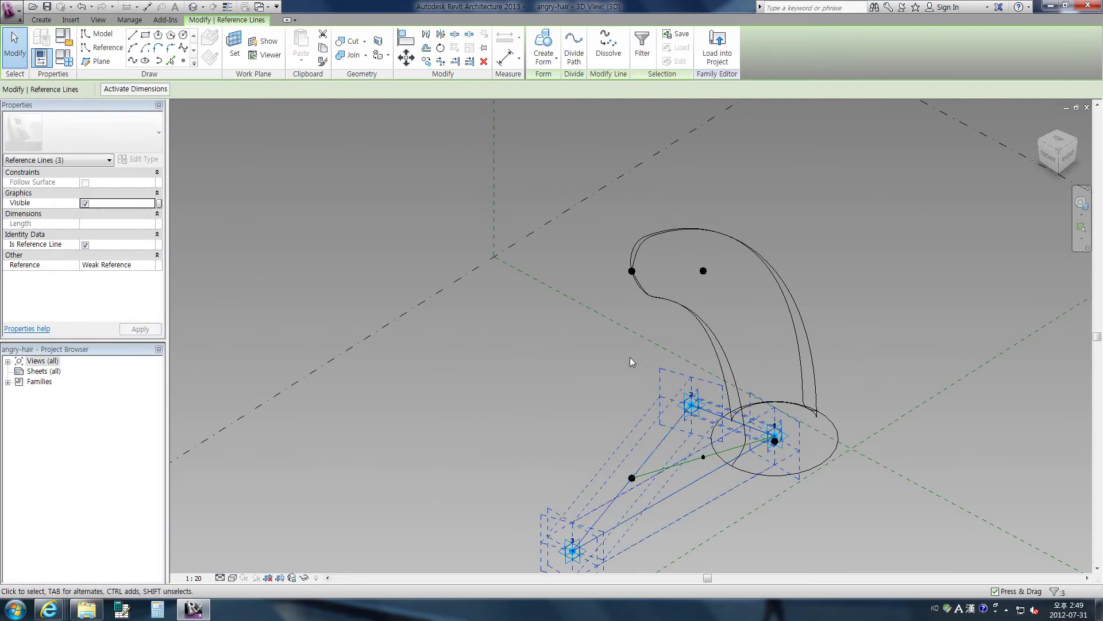
left_click(697, 418)
mouse_move(707, 406)
left_mouse_down()
mouse_move(485, 410)
mouse_move(443, 433)
left_mouse_up()
left_click(880, 285)
scroll(850, 364, "down", 2)
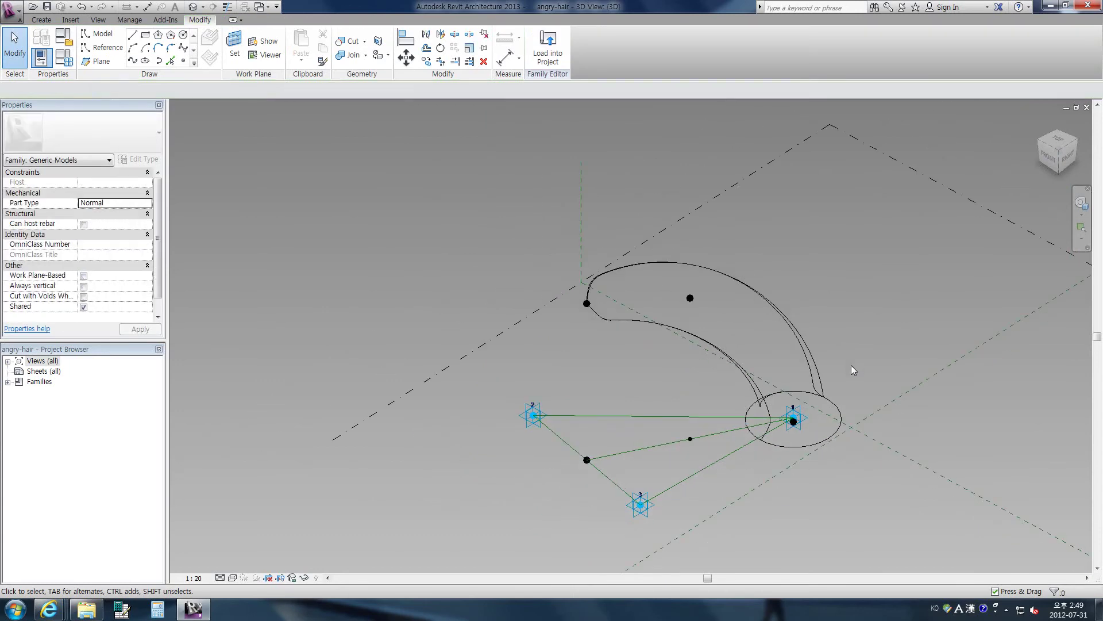
left_click(809, 370)
mouse_move(809, 370)
middle_mouse_down("shift")
mouse_move(668, 403)
mouse_move(703, 204)
middle_mouse_up("shift")
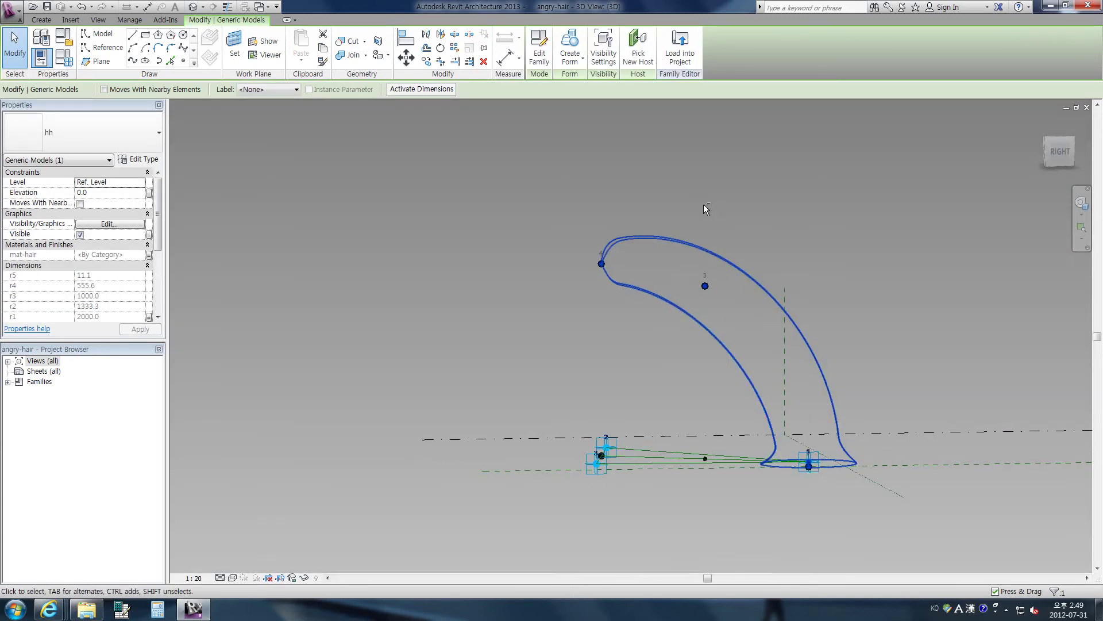
Open the nested hh family, then close it without saving.
left_click(543, 63)
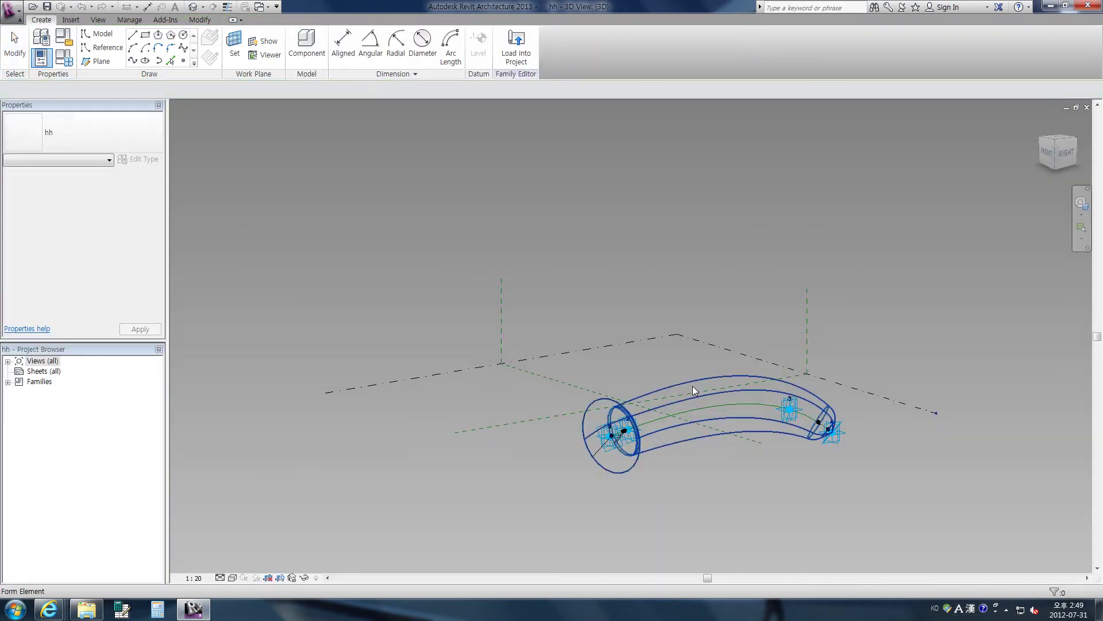
mouse_move(692, 385)
middle_mouse_down("shift")
mouse_move(625, 490)
mouse_move(500, 498)
mouse_move(510, 471)
mouse_move(690, 402)
mouse_move(863, 357)
mouse_move(517, 368)
middle_mouse_up("shift")
left_click(8, 12)
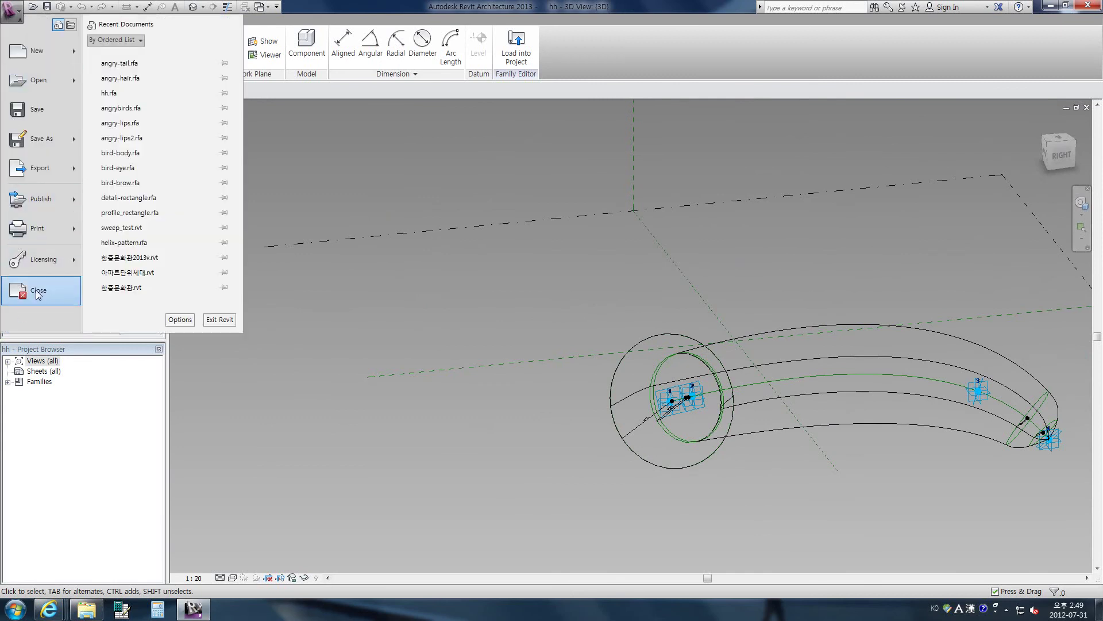
left_click(22, 291)
left_click(594, 311)
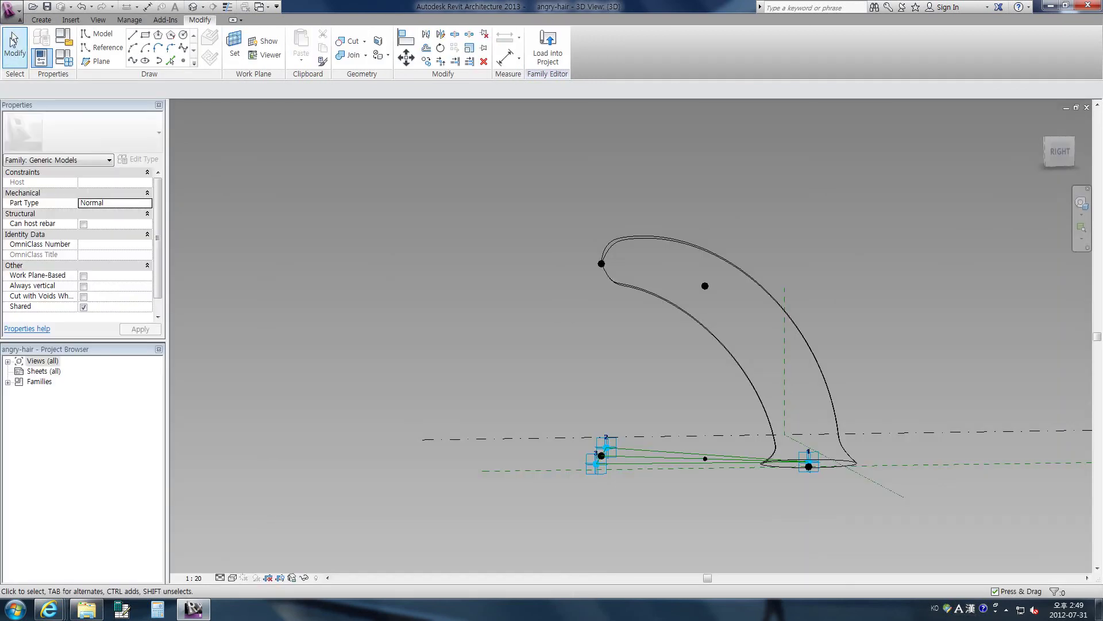
Close angry-hair saving its changes and view the bird from the front.
left_click(10, 10)
left_click(50, 296)
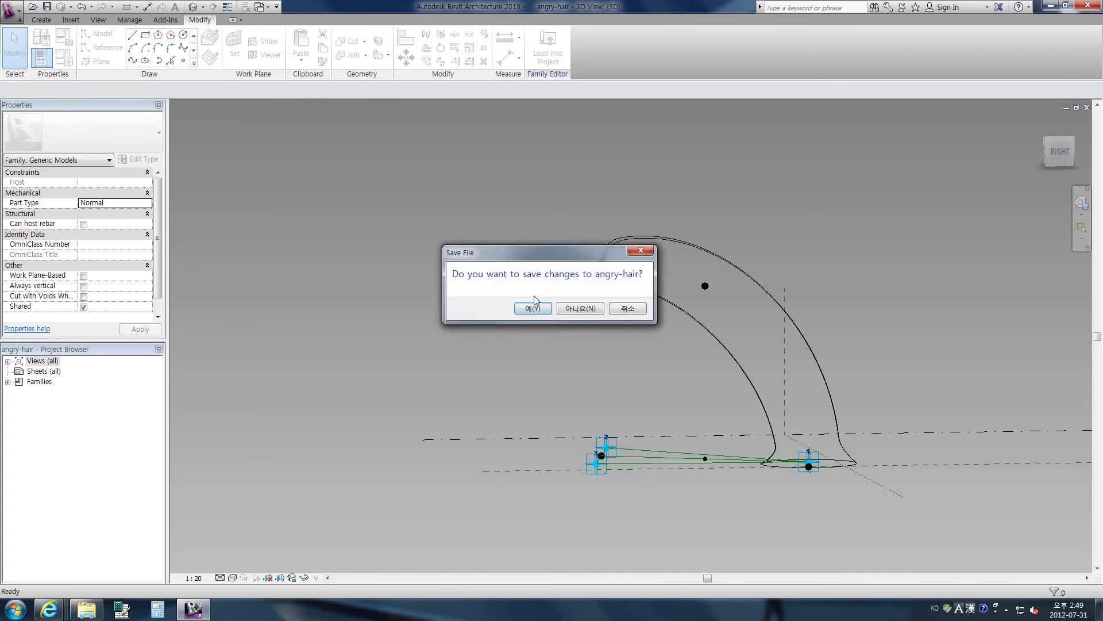
left_click(575, 311)
mouse_move(783, 401)
middle_mouse_down("shift")
mouse_move(614, 348)
mouse_move(719, 293)
middle_mouse_up("shift")
scroll(615, 346, "up", 3)
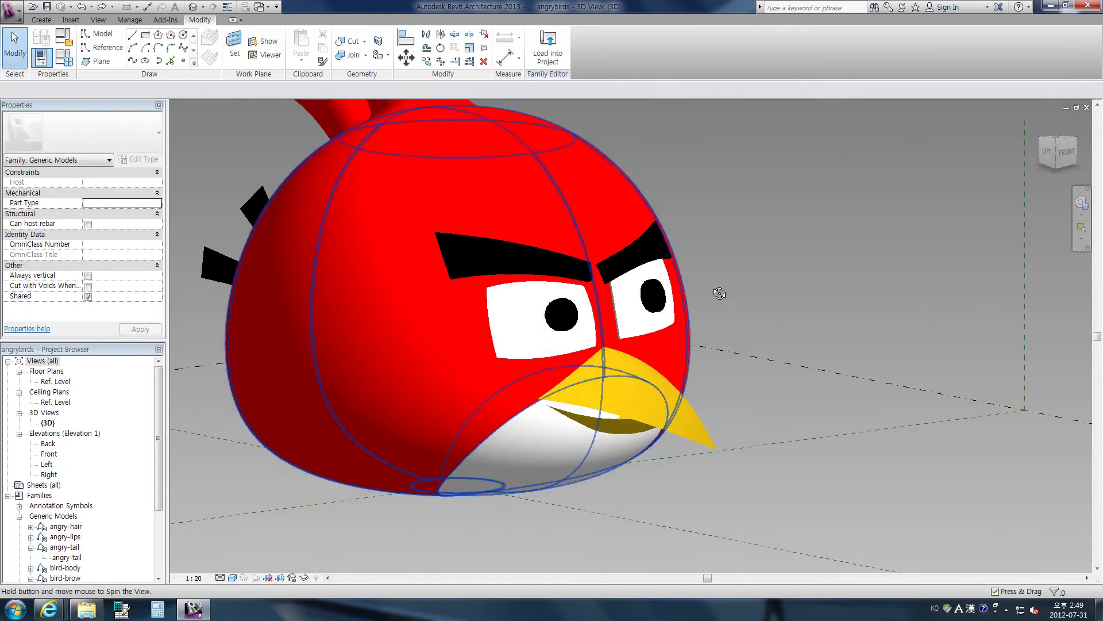
scroll(821, 324, "up", 2)
scroll(821, 320, "down", 2)
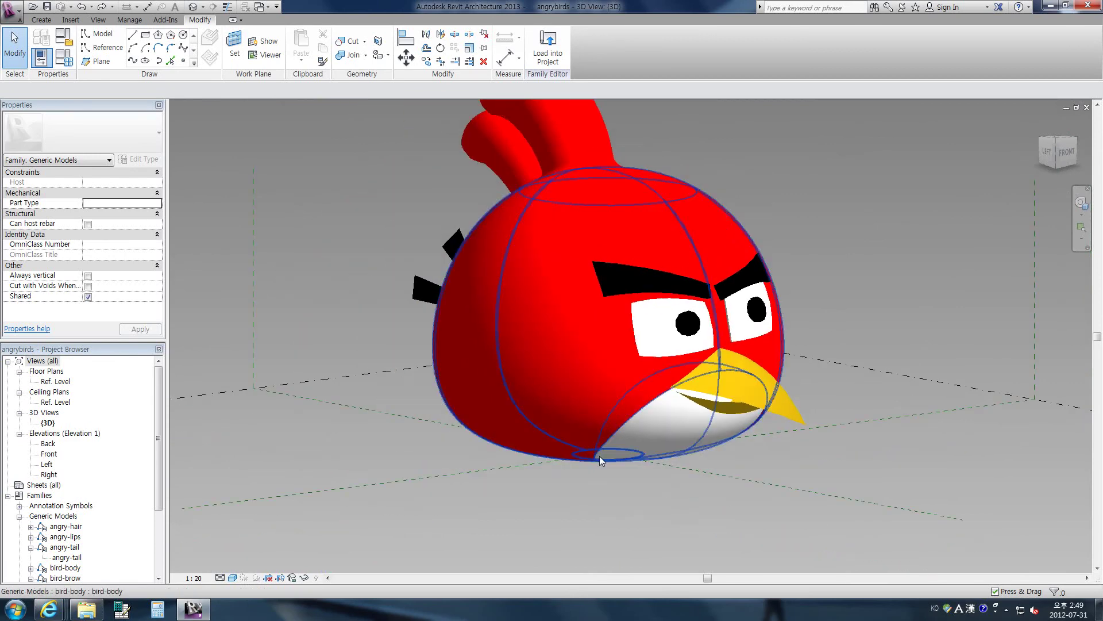
left_click(232, 582)
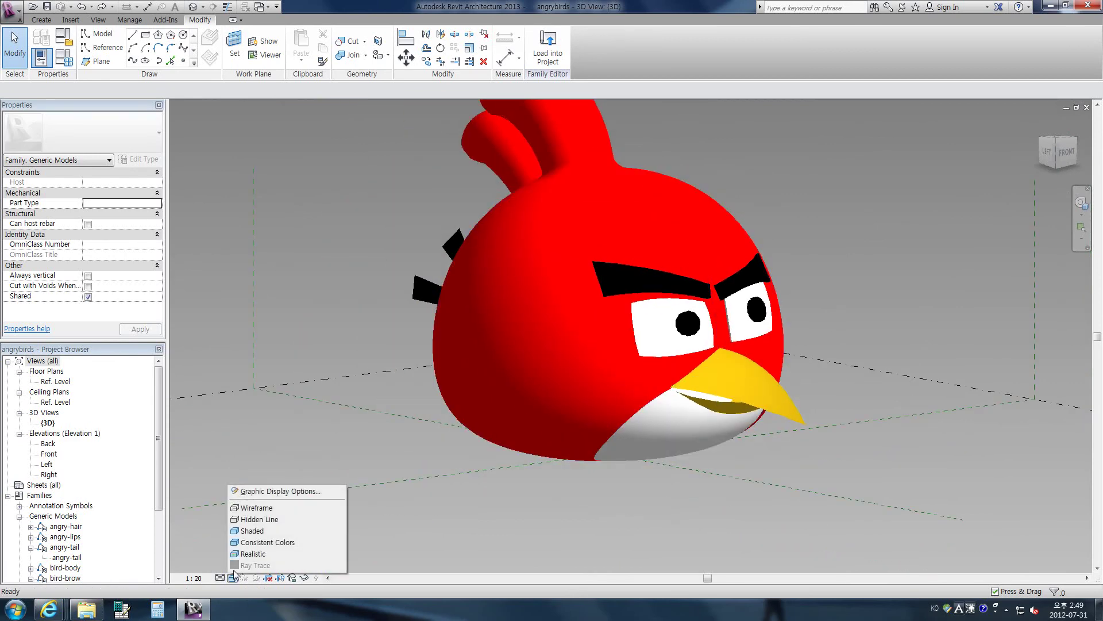
left_click(467, 470)
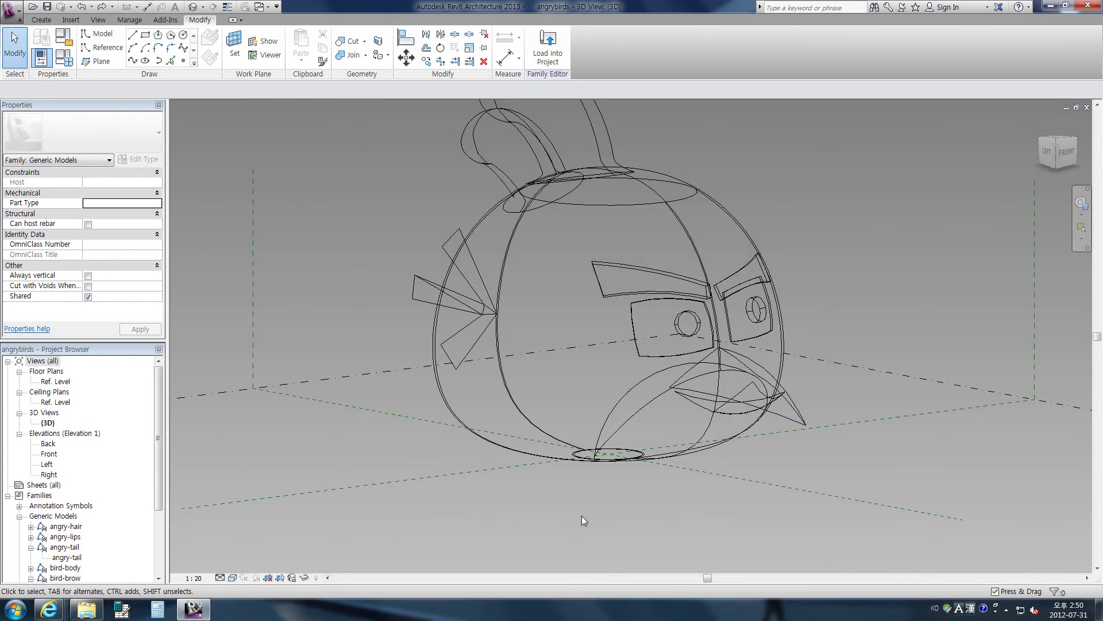
mouse_move(625, 502)
middle_mouse_down("shift")
mouse_move(773, 399)
mouse_move(529, 535)
mouse_move(577, 422)
mouse_move(456, 529)
mouse_move(589, 486)
middle_mouse_up("shift")
middle_click_drag(440, 540, 292, 575, "shift")
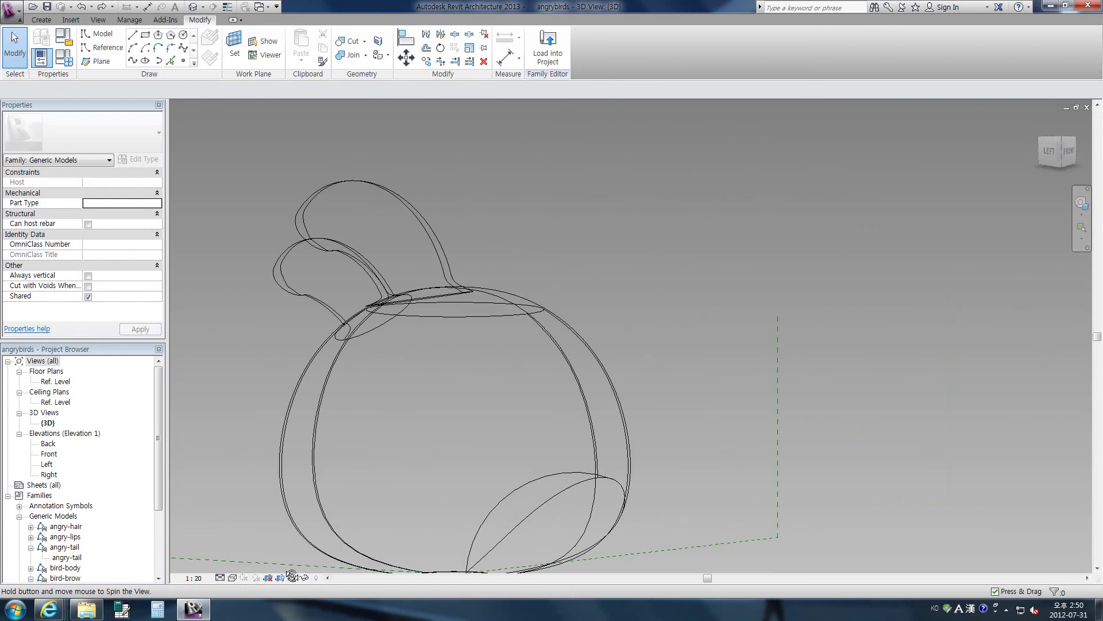
left_click(232, 578)
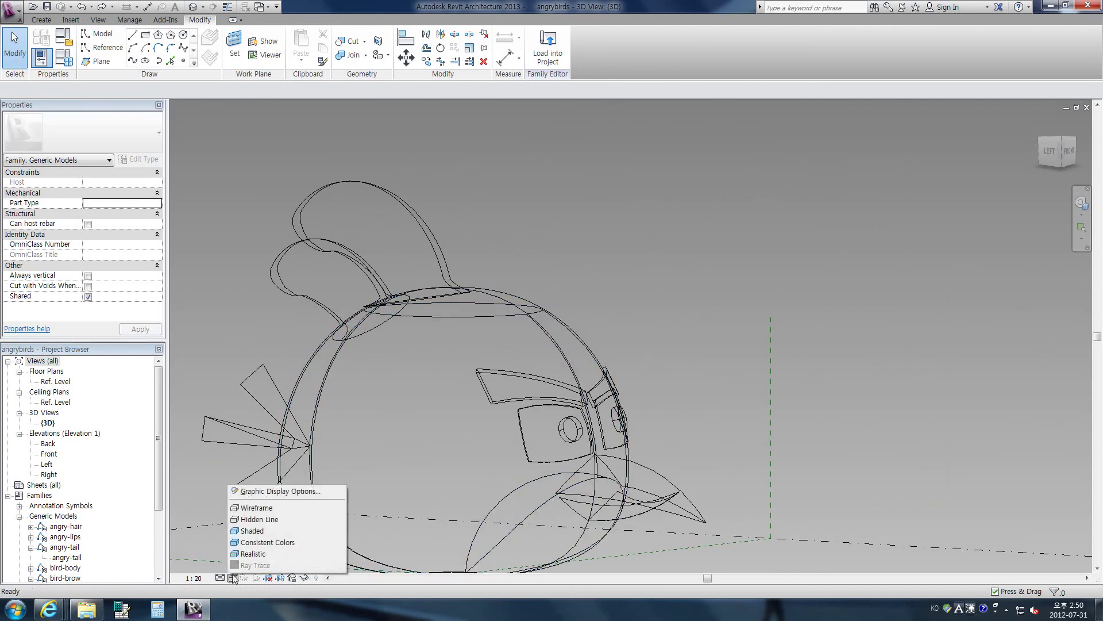
key("Escape")
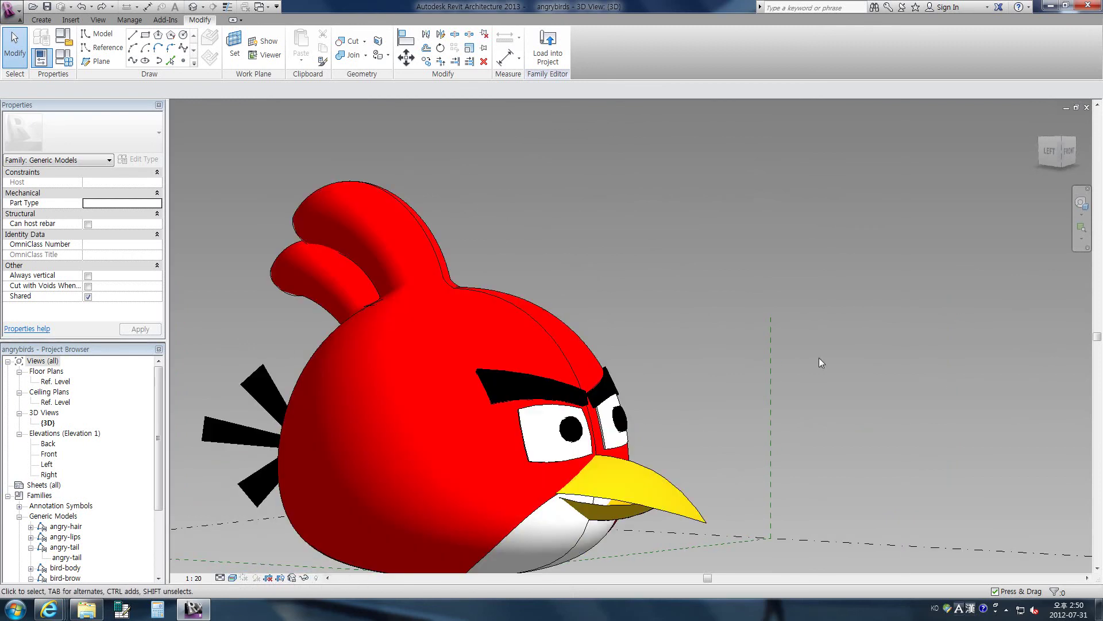
Uncheck Show Edges in Graphic Display Options so the realistic bird has no outlines.
mouse_move(833, 449)
middle_mouse_down("shift")
mouse_move(823, 469)
mouse_move(795, 455)
middle_mouse_up("shift")
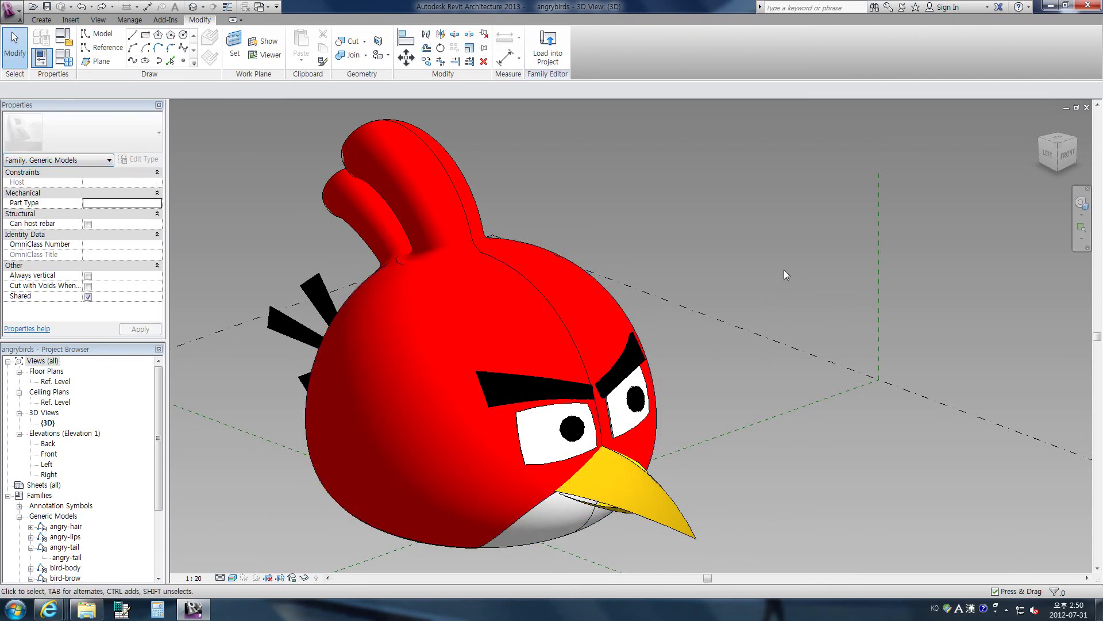
left_click(233, 577)
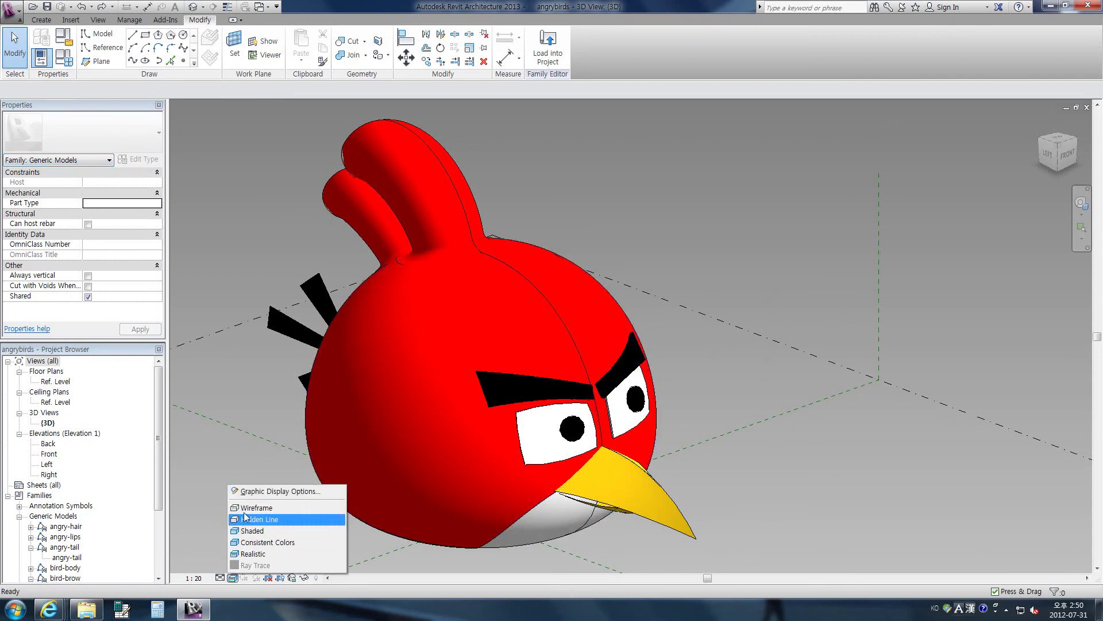
left_click(270, 490)
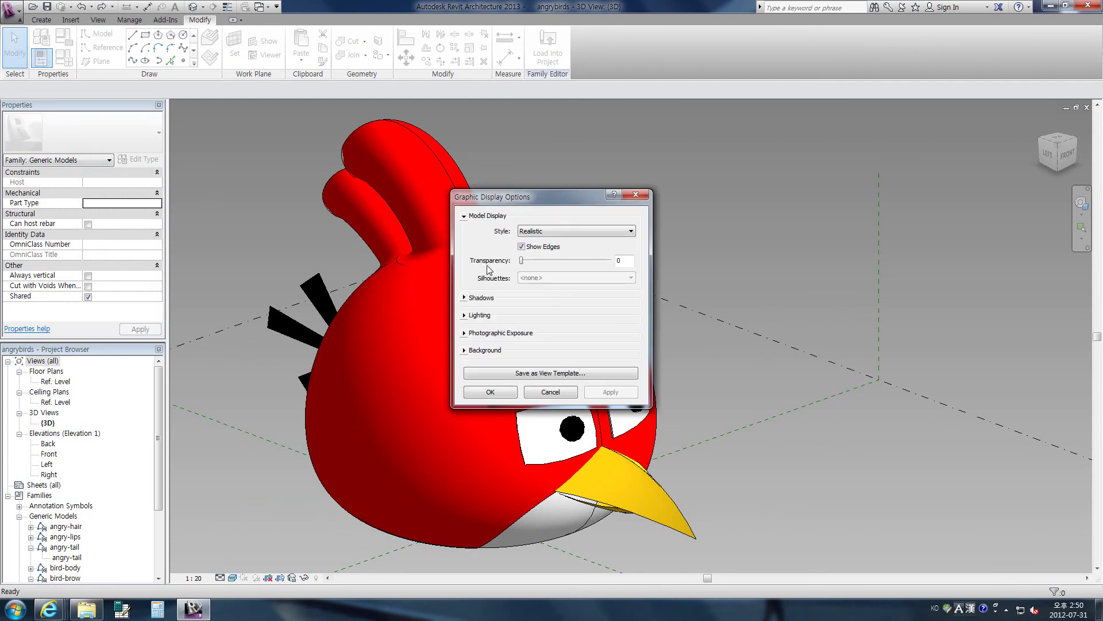
left_click(522, 246)
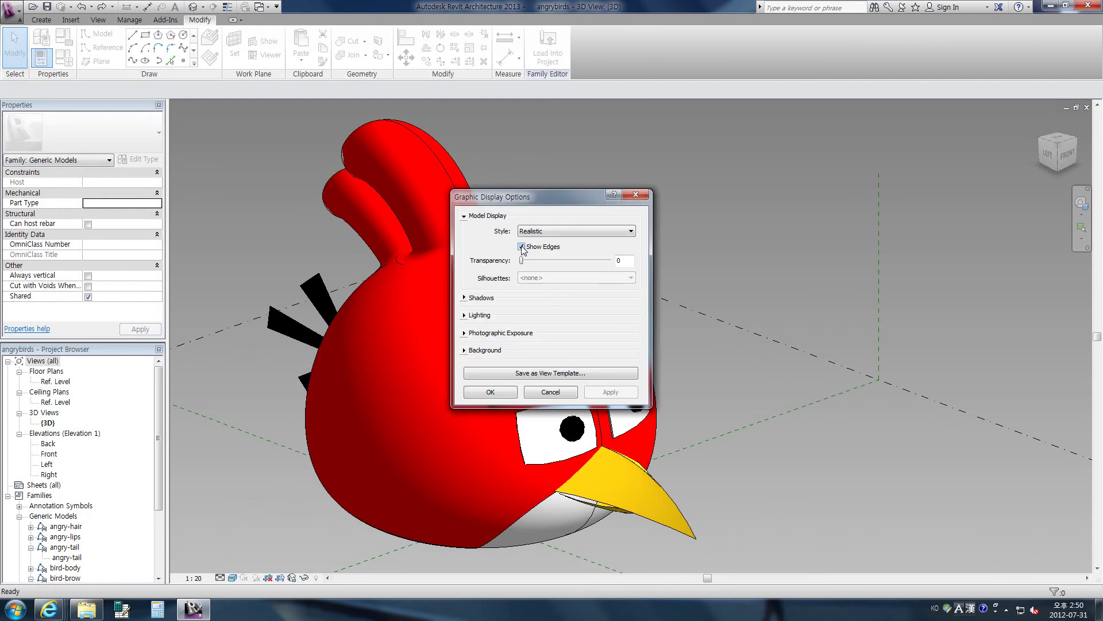
left_click(493, 392)
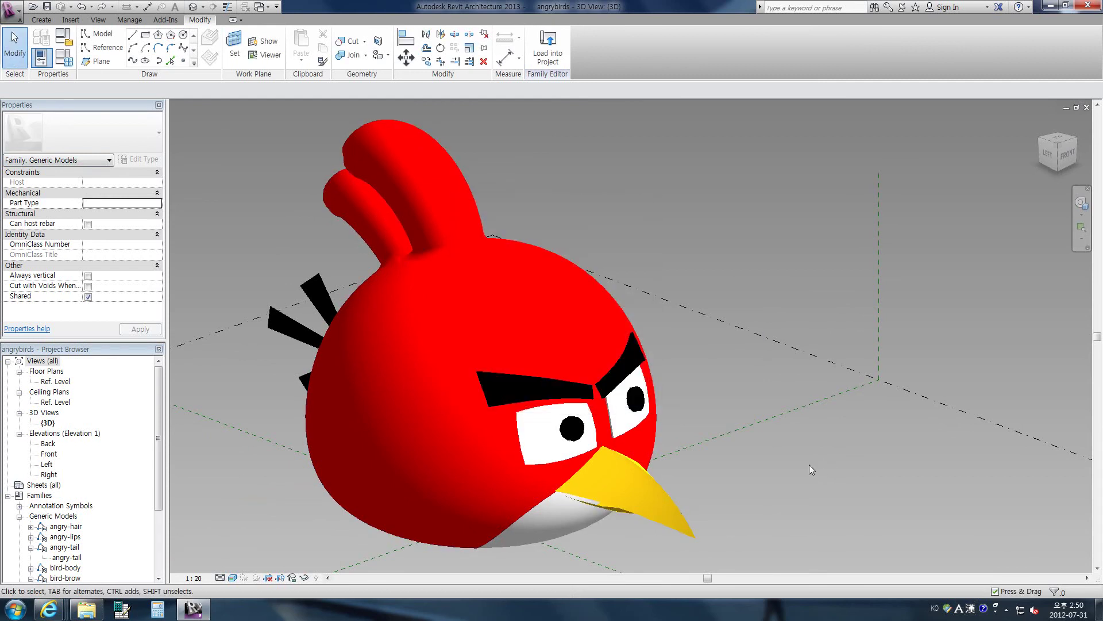